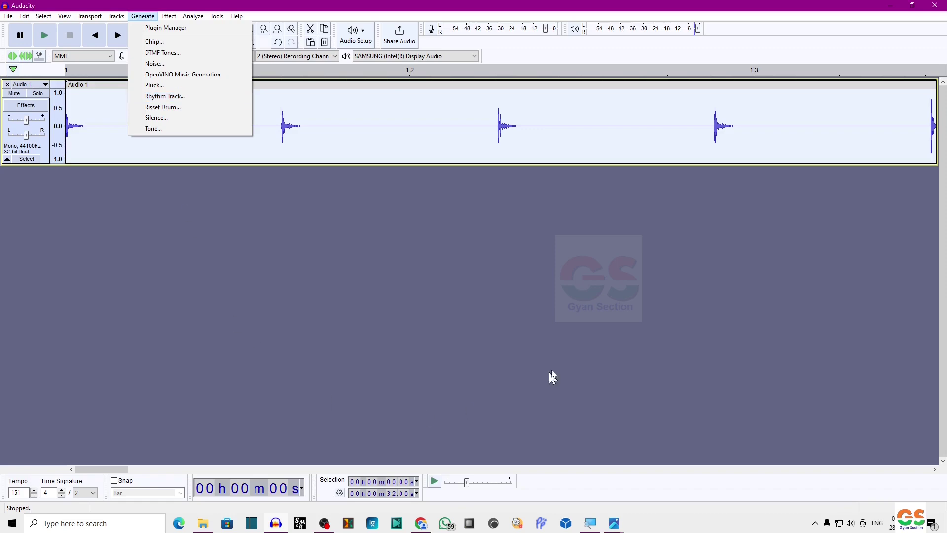
Step: View the image "Install Generator Plugins in Audacity.png" and minimize it
left_click(643, 455)
mouse_move(615, 525)
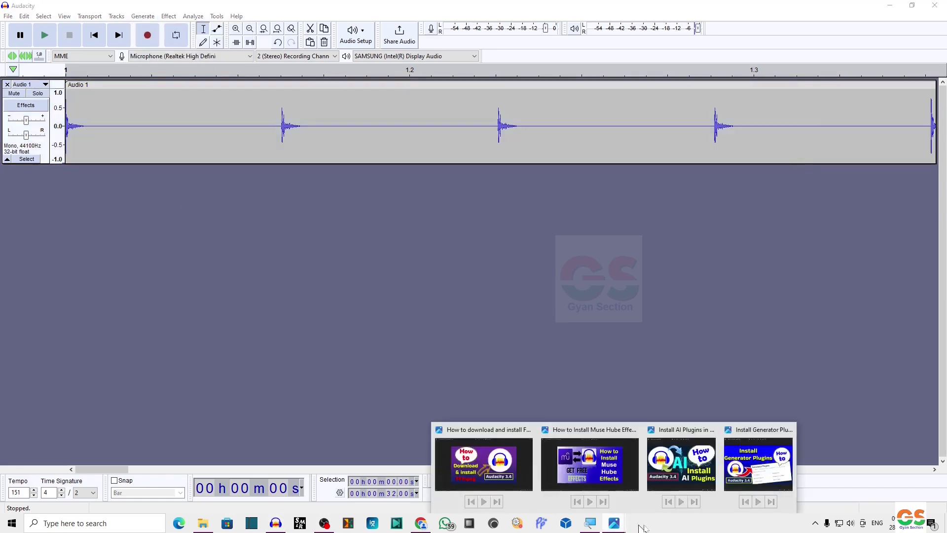
left_click(757, 462)
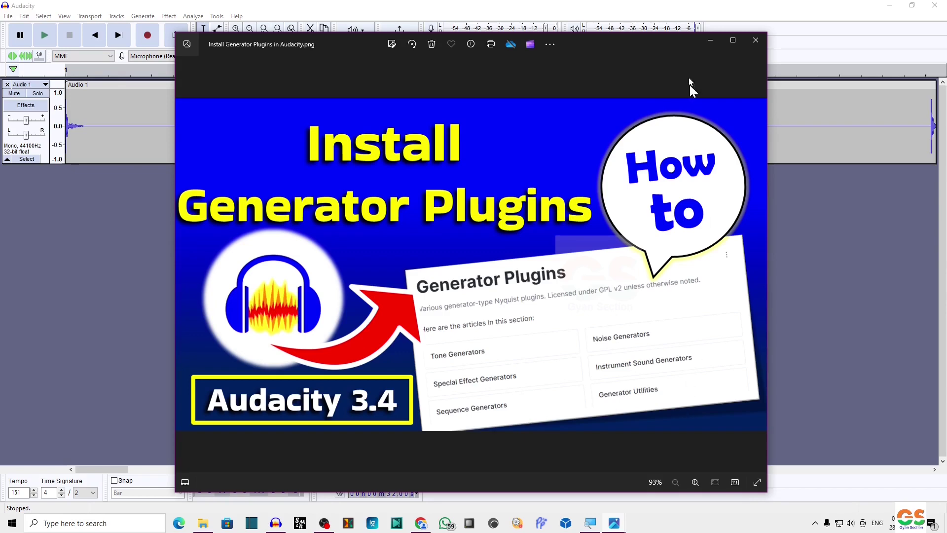
left_click(711, 40)
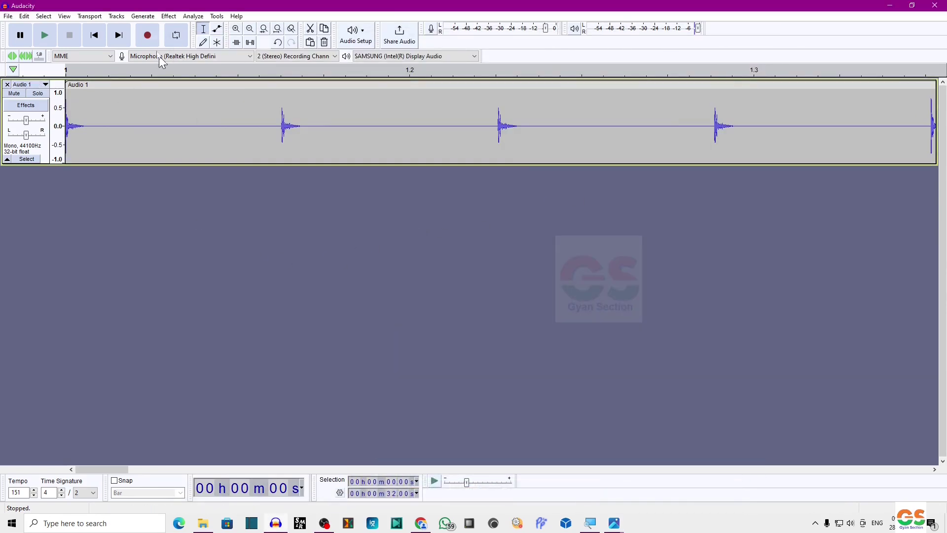
Step: Capture the opened list of Audacity's Generate commands and paste the screenshot into a new Paint image
left_click(143, 17)
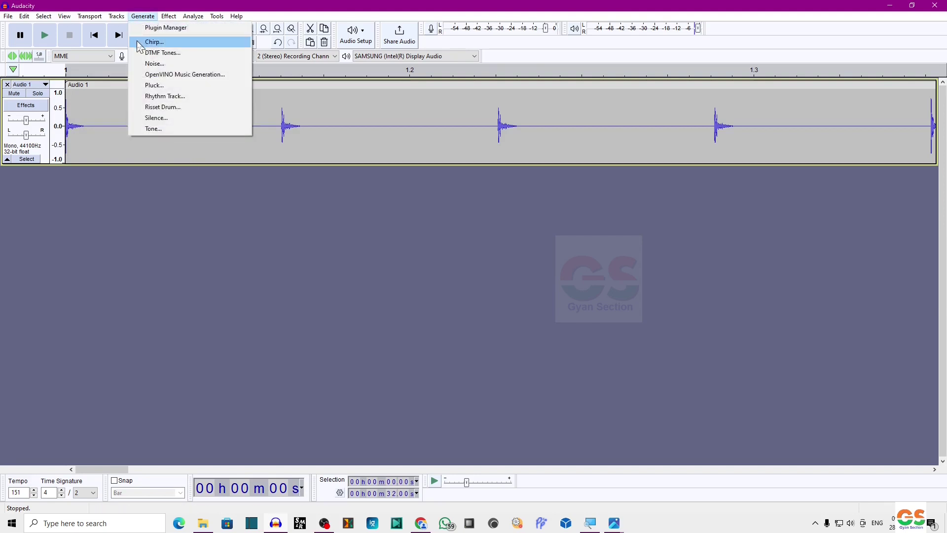
key("super+d")
key("super+r")
type("mspai")
key("Down")
key("Return")
key("ctrl+v")
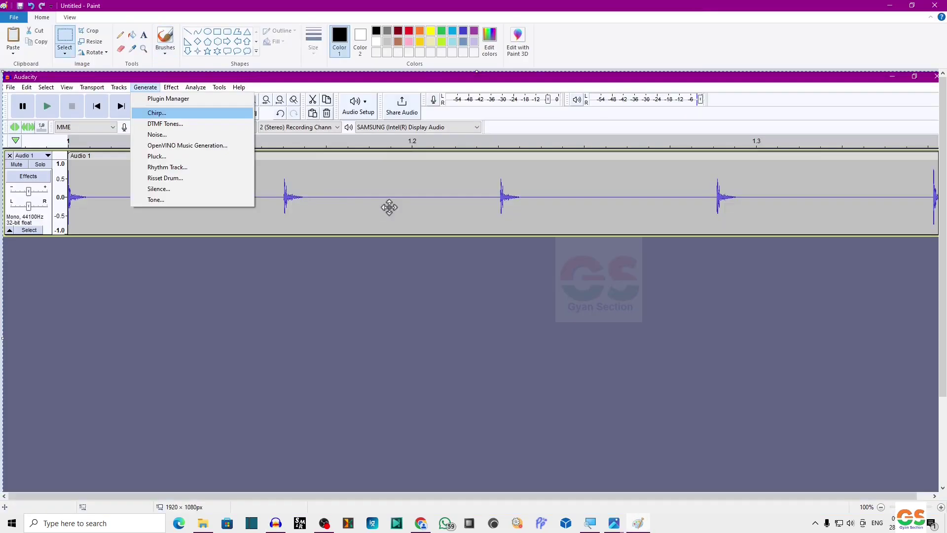
Step: Crop the pasted screenshot to the area around the Generate commands
left_click(87, 31)
mouse_move(130, 76)
left_mouse_down()
mouse_move(214, 191)
mouse_move(265, 213)
left_mouse_up()
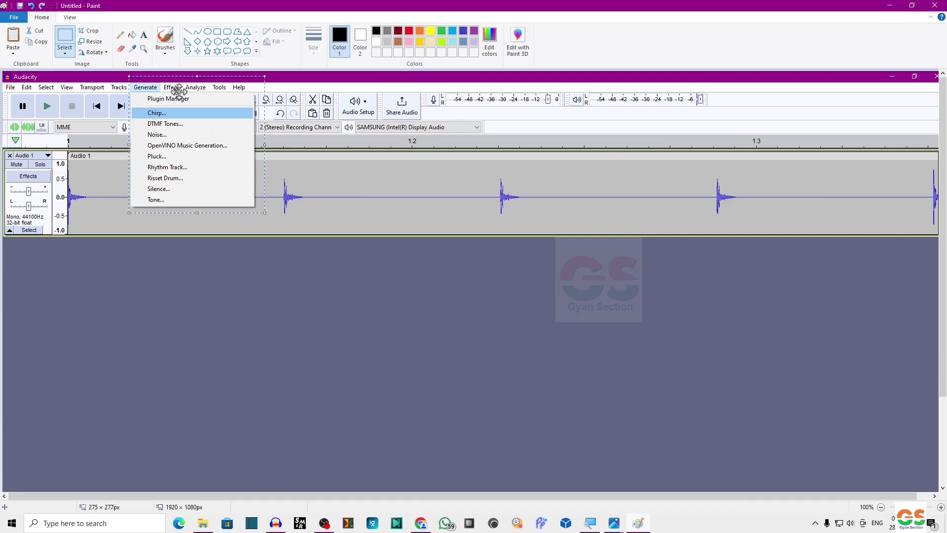
left_click(89, 31)
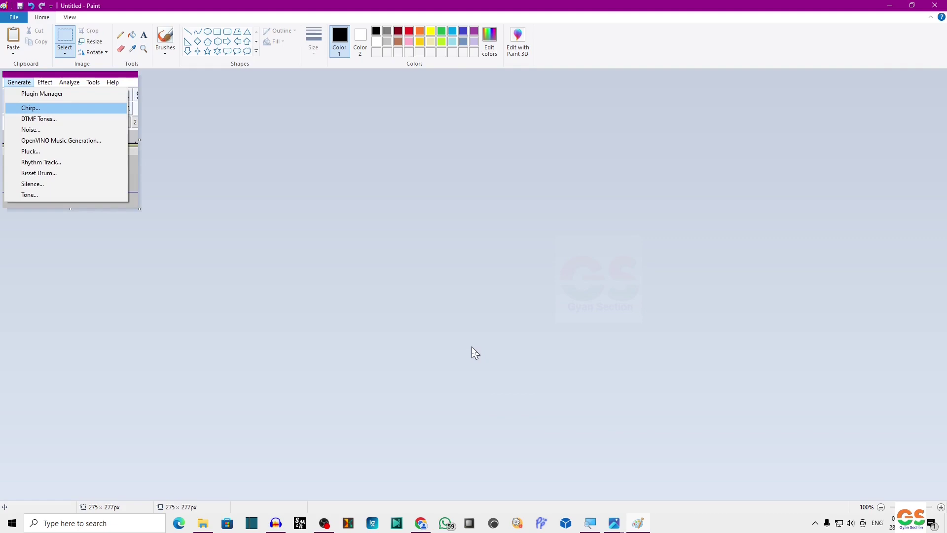
Step: Switch to Chrome and open the Tone Generators article from the Audacity Generator Plugins page
key("super+d")
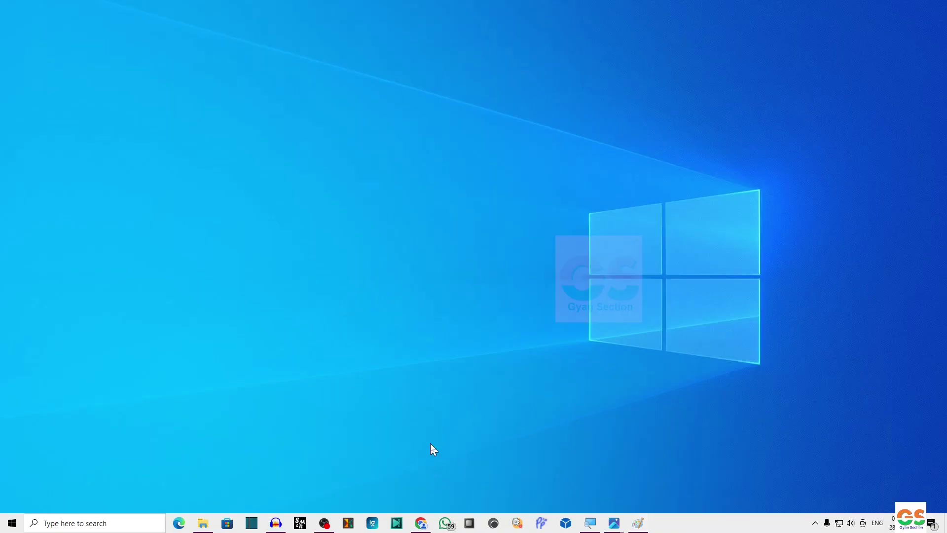
left_click(415, 526)
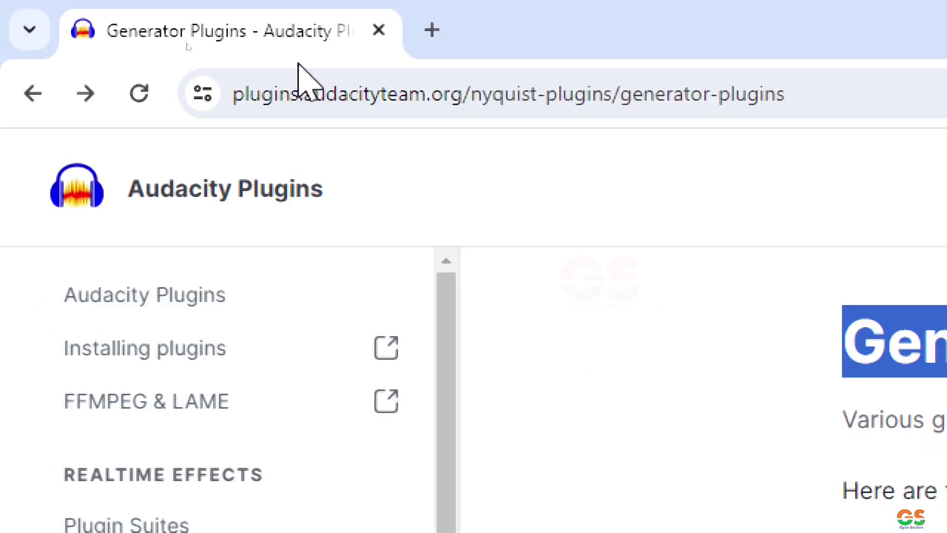
left_click(806, 94)
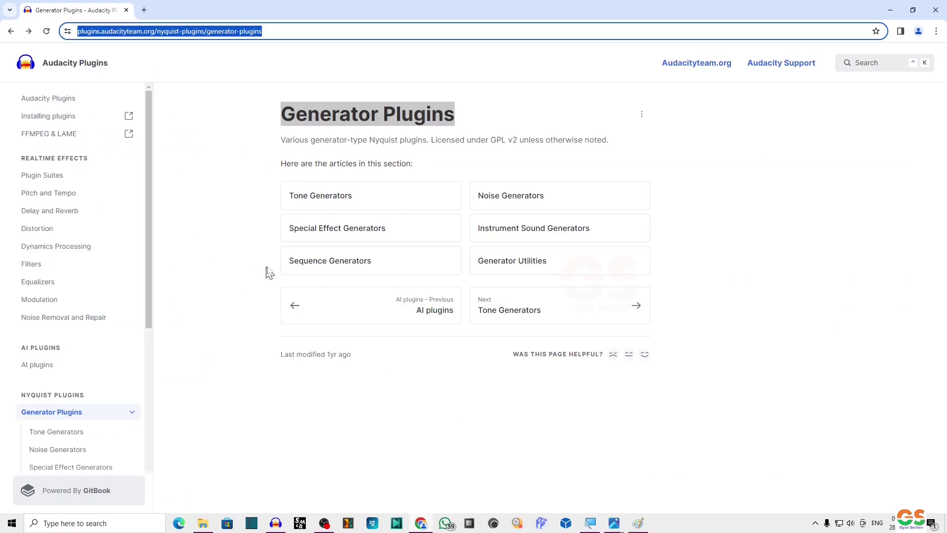
left_click(408, 439)
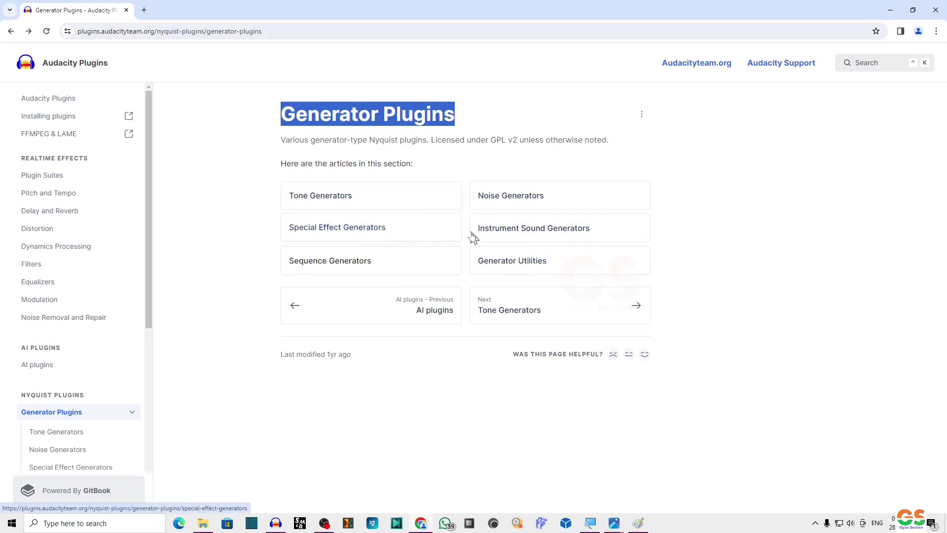
left_click(346, 200)
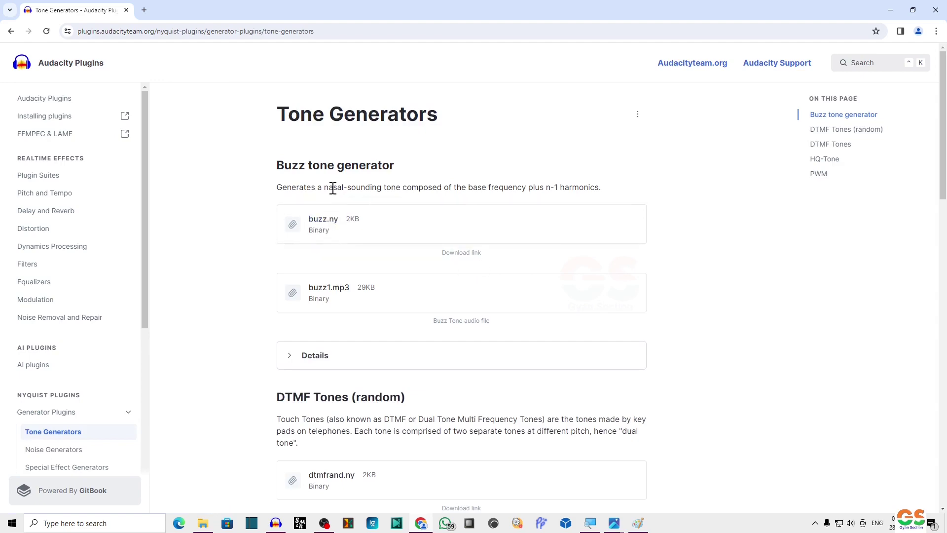
Step: Look through the tone generator plugins offered on the page, from Buzz tone generator to PWM
scroll(396, 331, "down", 2)
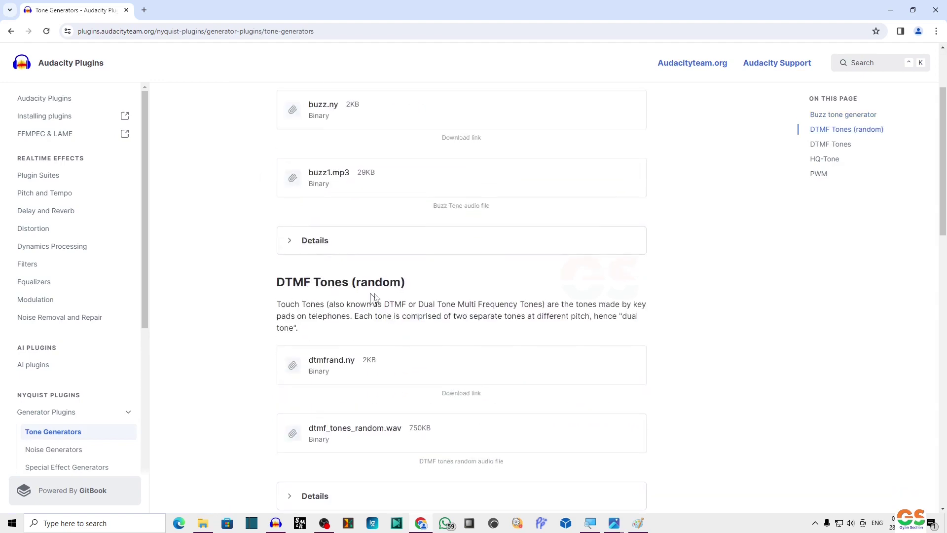
scroll(308, 303, "down", 4)
scroll(343, 314, "down", 4)
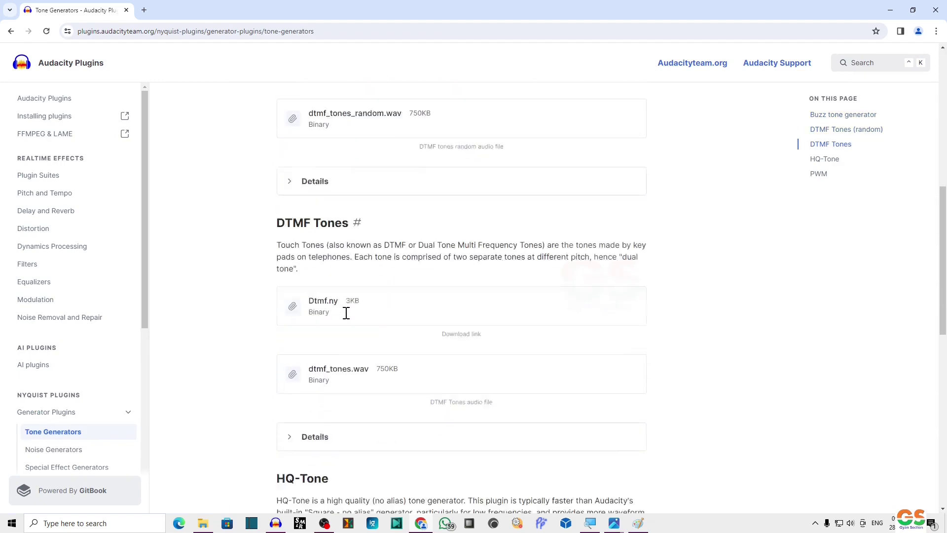
scroll(361, 354, "down", 2)
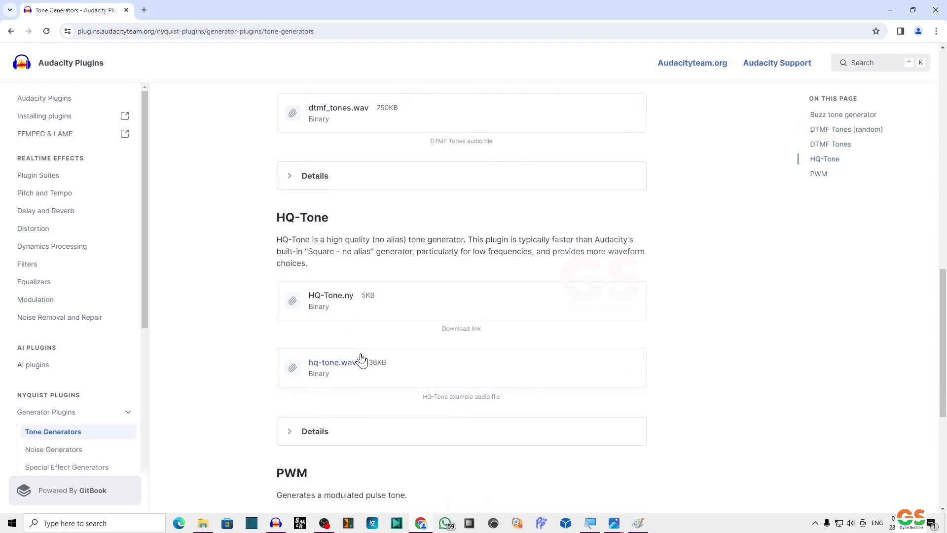
scroll(381, 376, "down", 4)
scroll(434, 311, "down", 2)
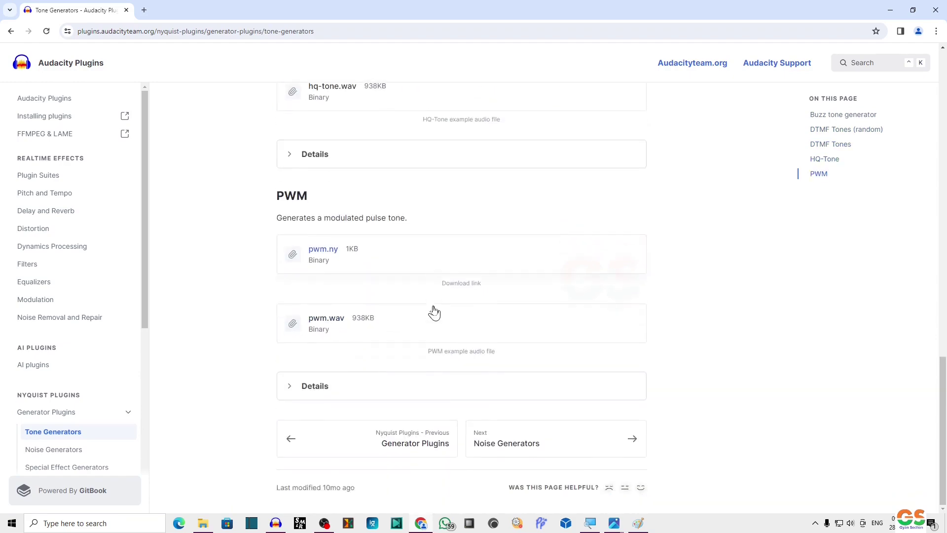
scroll(434, 314, "up", 15)
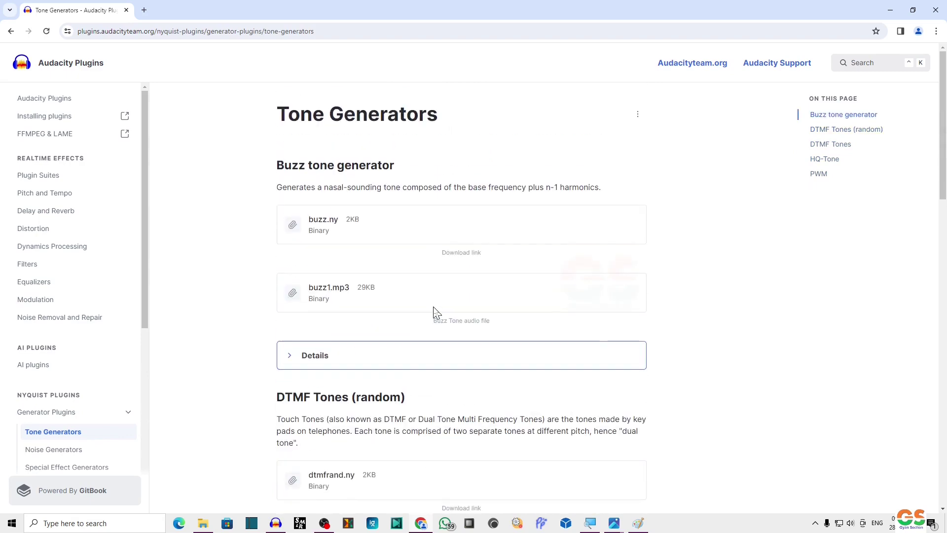
Step: Download the buzz.ny and dtmfrand.ny plugin files and show the recent downloads
left_click(319, 221)
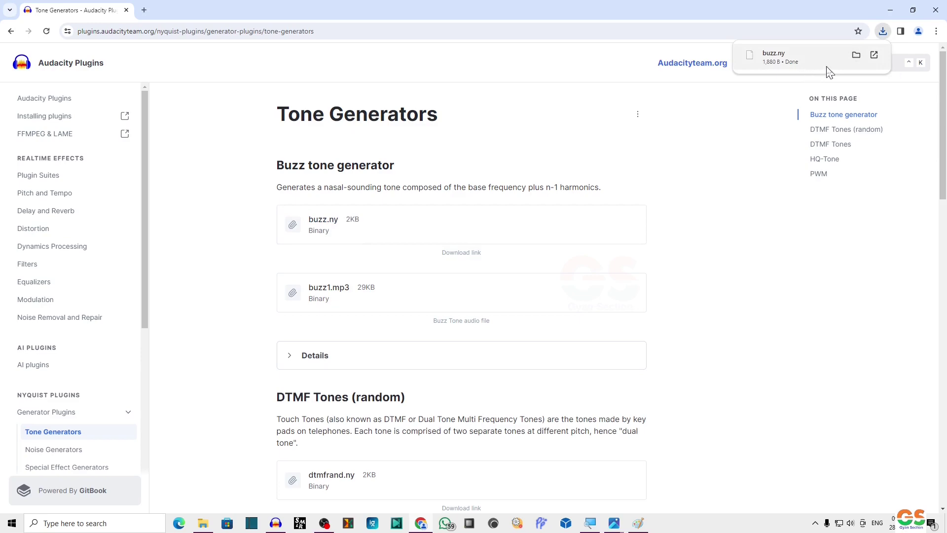
scroll(466, 309, "down", 2)
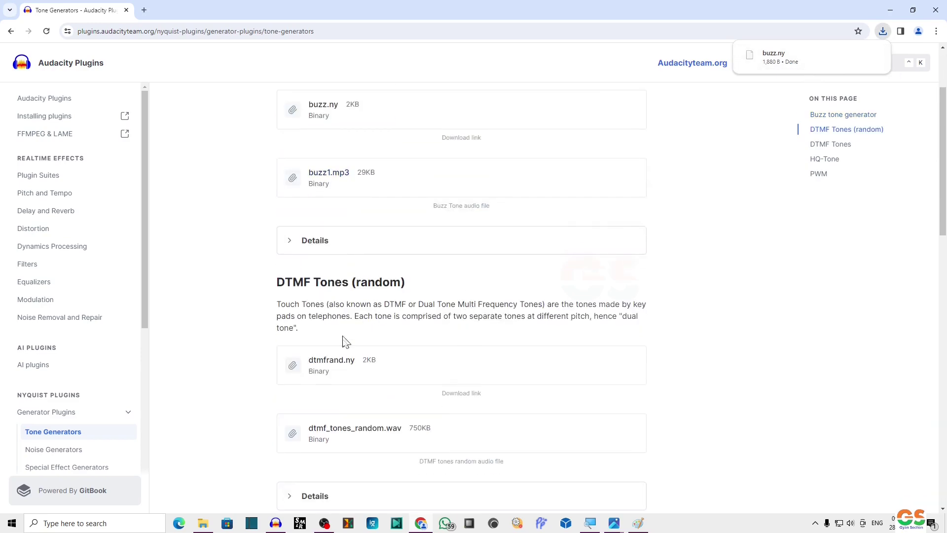
left_click(339, 365)
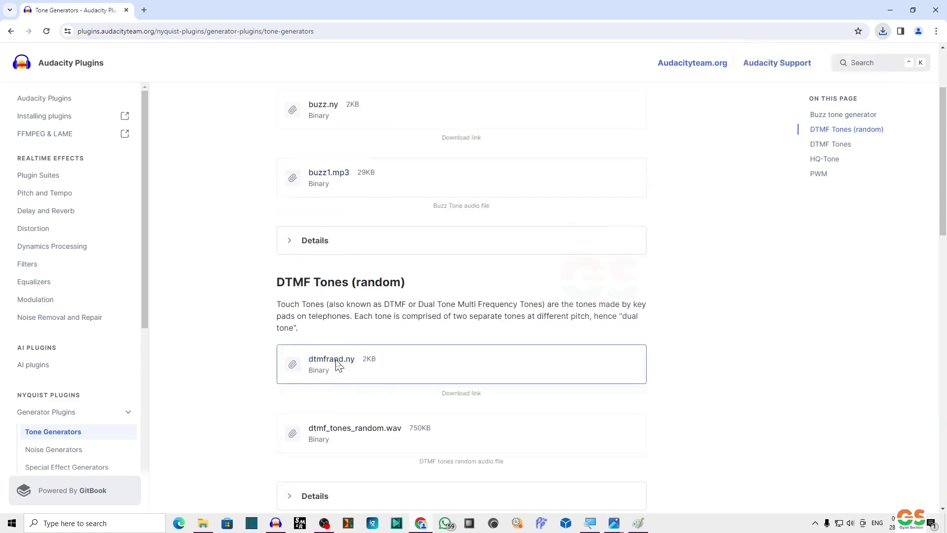
left_click(882, 34)
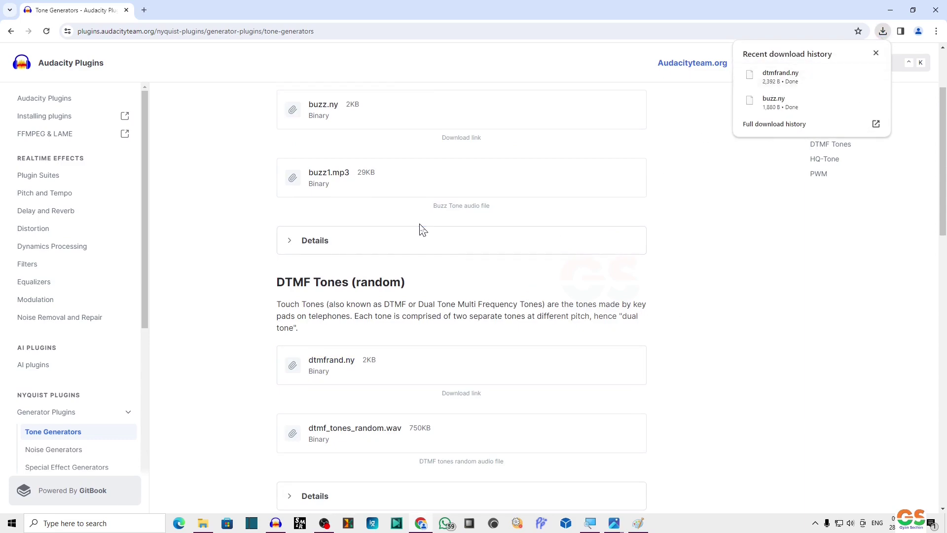
scroll(422, 229, "down", 10)
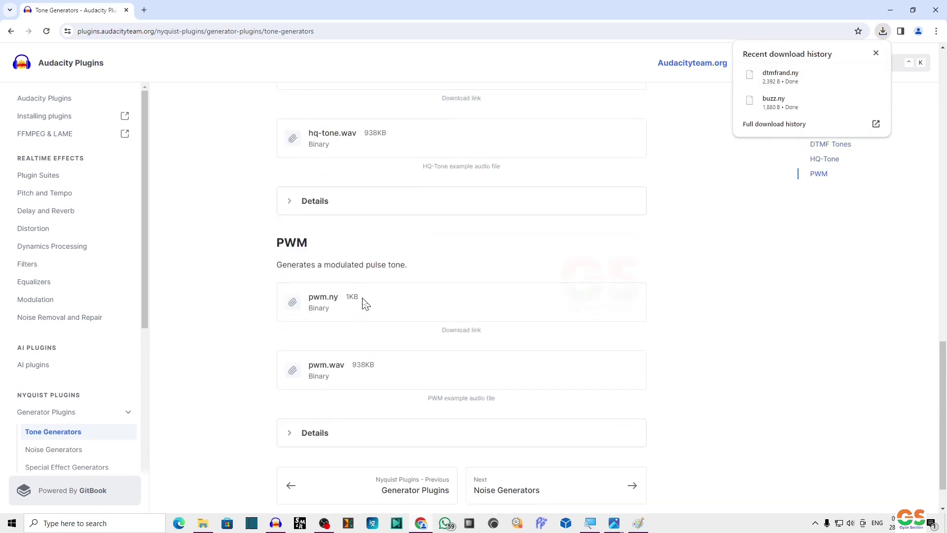
scroll(365, 303, "down", 1)
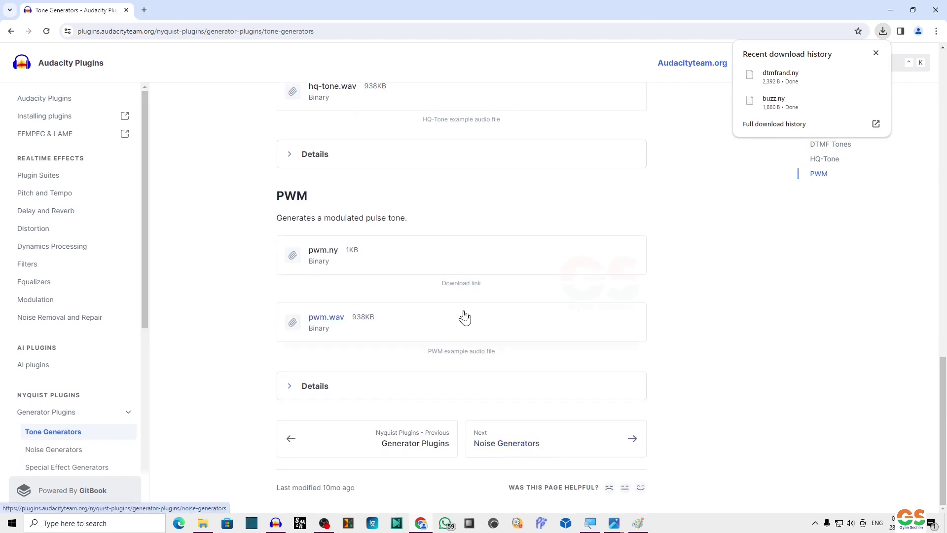
key("Home")
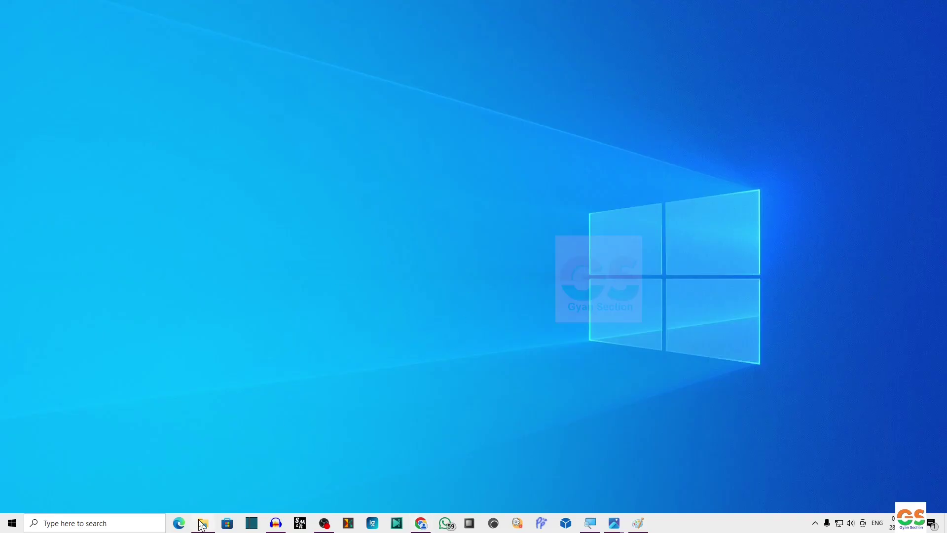
Step: Switch to the Audacity Generators Plugins folder in File Explorer, check its Tone Generators subfolder and return to the parent folder
left_click(202, 523)
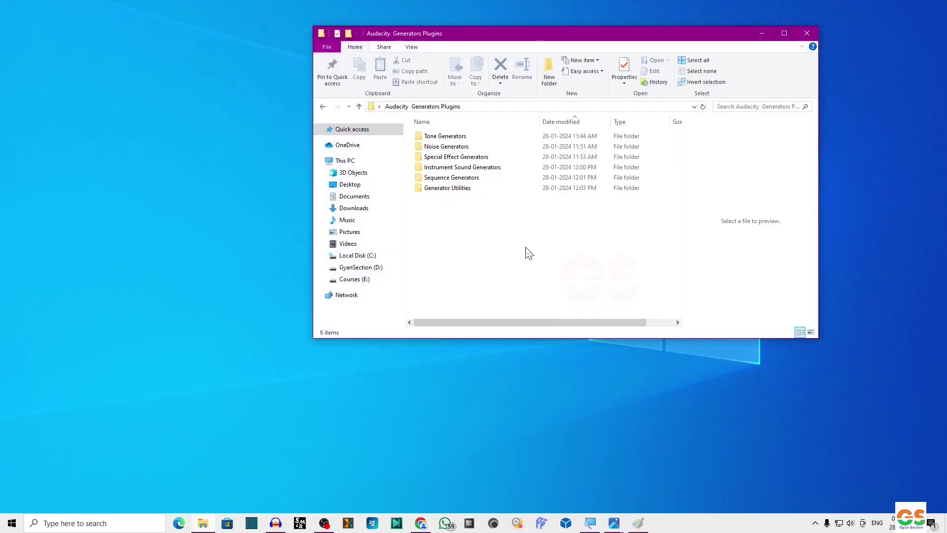
key("super+Up")
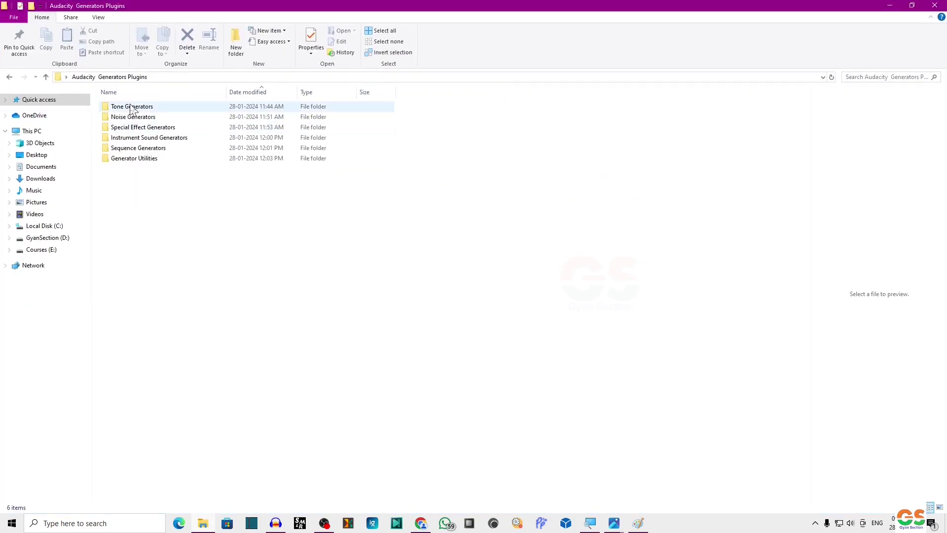
double_click(133, 108)
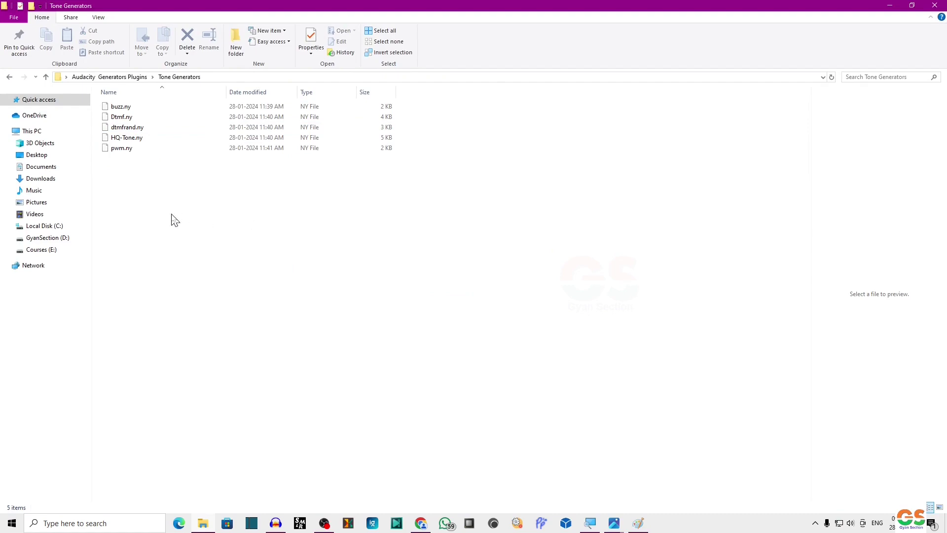
left_click(126, 77)
Step: Switch back to Chrome and return from the Tone Generators article to the Generator Plugins overview
key("alt+Tab")
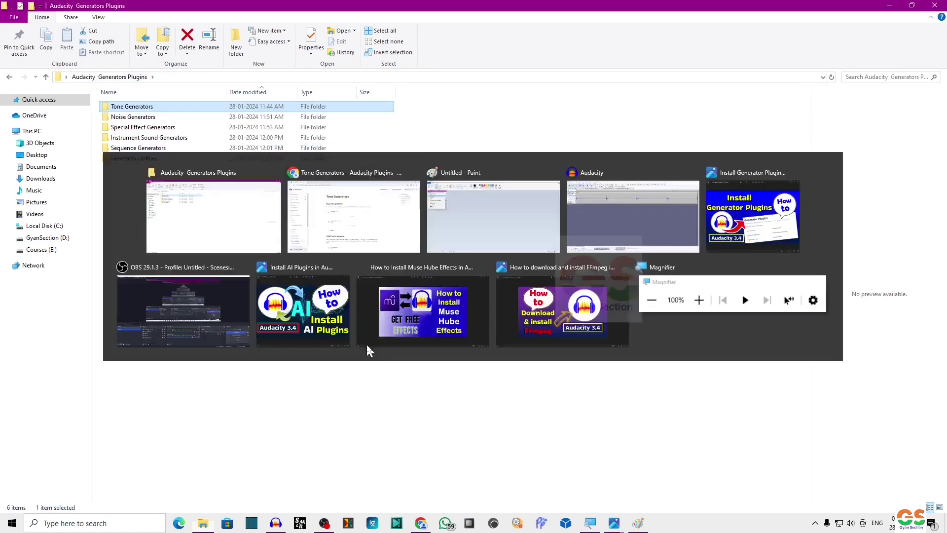
scroll(431, 442, "down", 15)
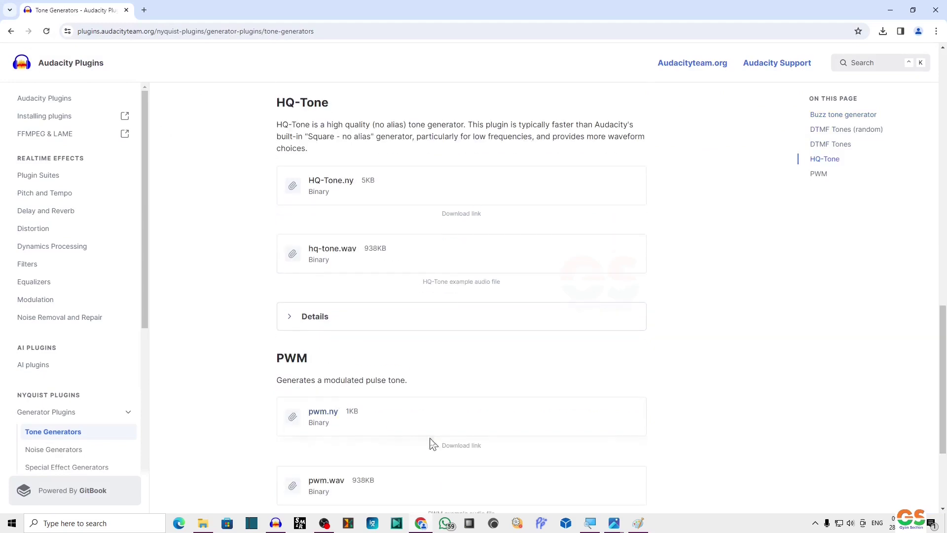
left_click(402, 447)
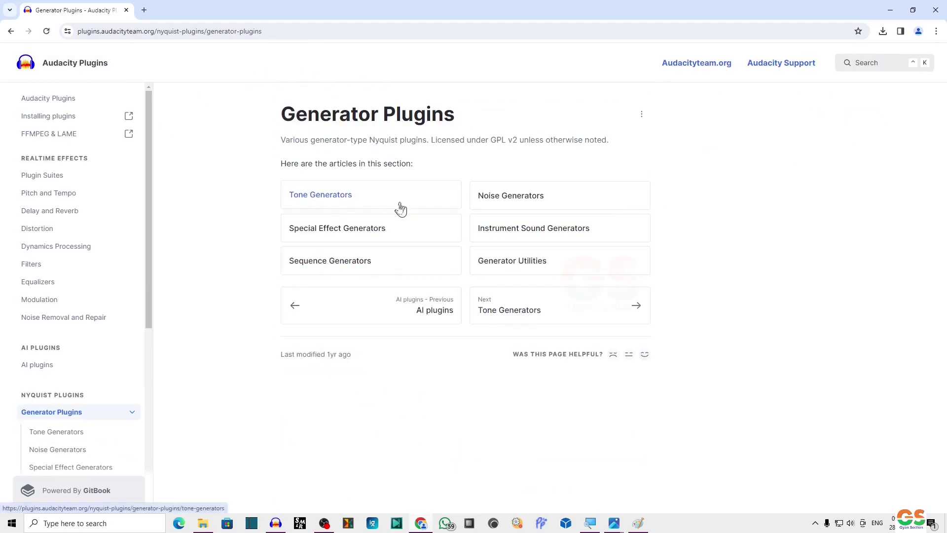
Step: Switch to File Explorer and review the plugin files in the Tone Generators and Noise Generators folders
key("alt+Tab")
left_click(267, 226)
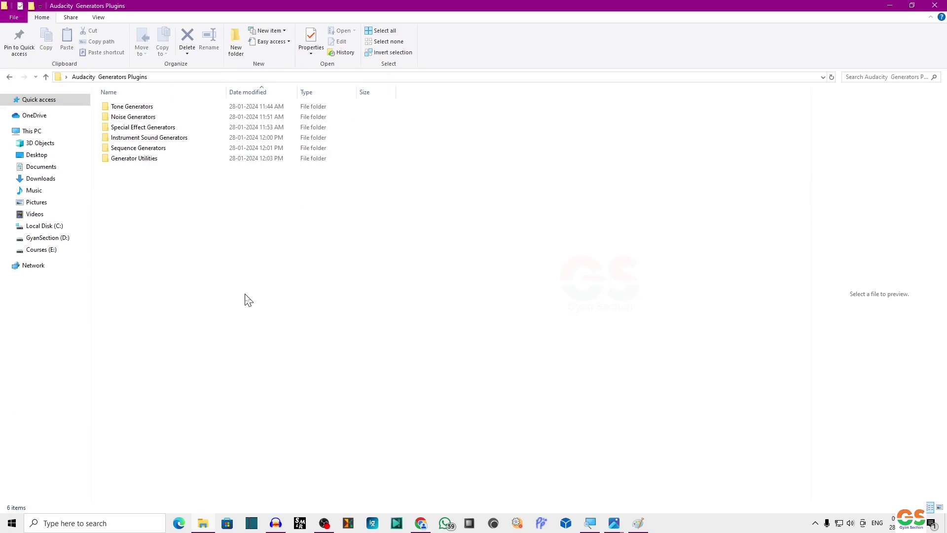
left_click(142, 109)
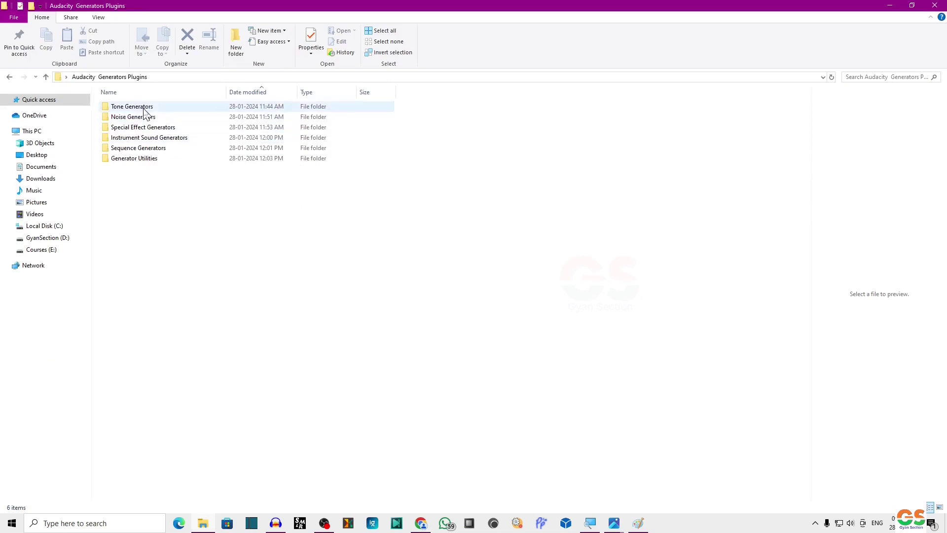
double_click(142, 109)
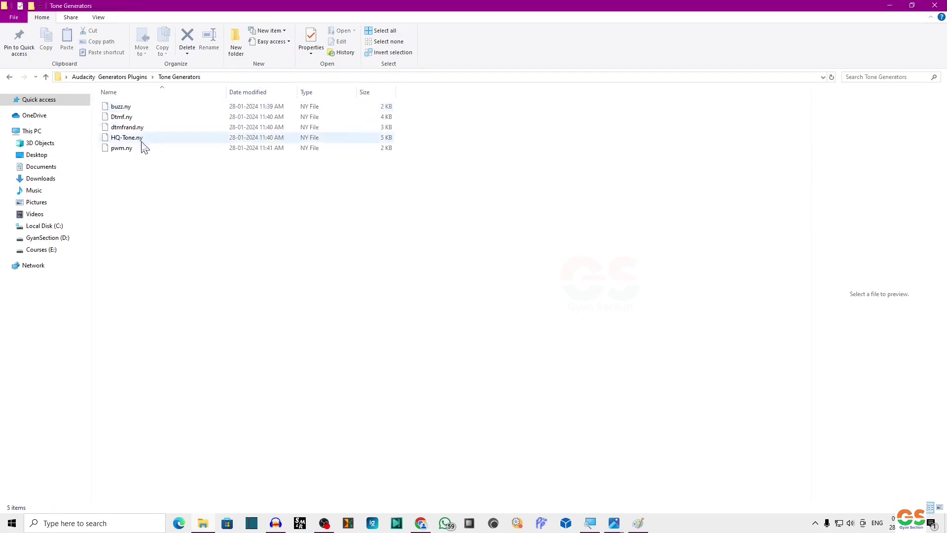
left_click(119, 77)
left_click(130, 117)
double_click(130, 117)
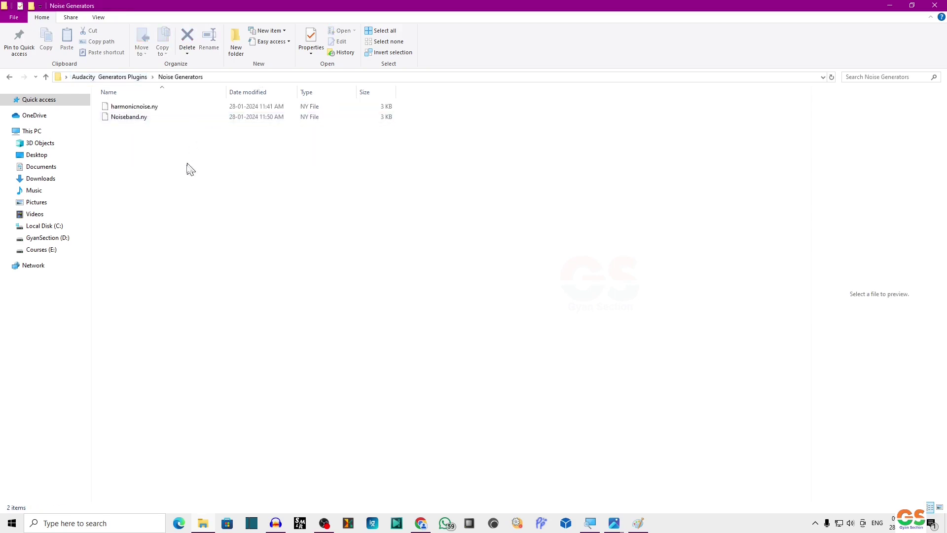
left_click(121, 78)
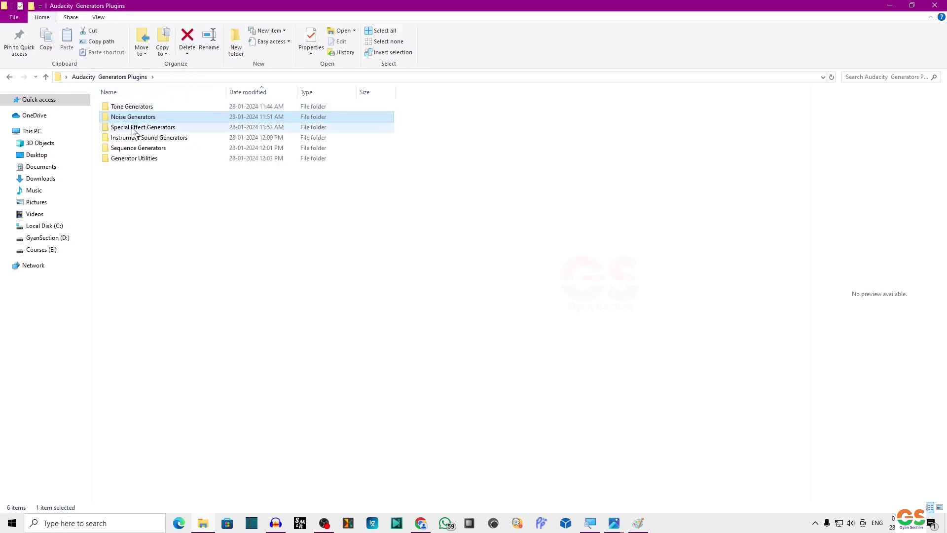
Step: Review the contents of the Special Effect Generators, Instrument Sound Generators, Sequence Generators and Generator Utilities folders, returning to the parent folder
left_click(131, 129)
double_click(131, 130)
left_click(126, 78)
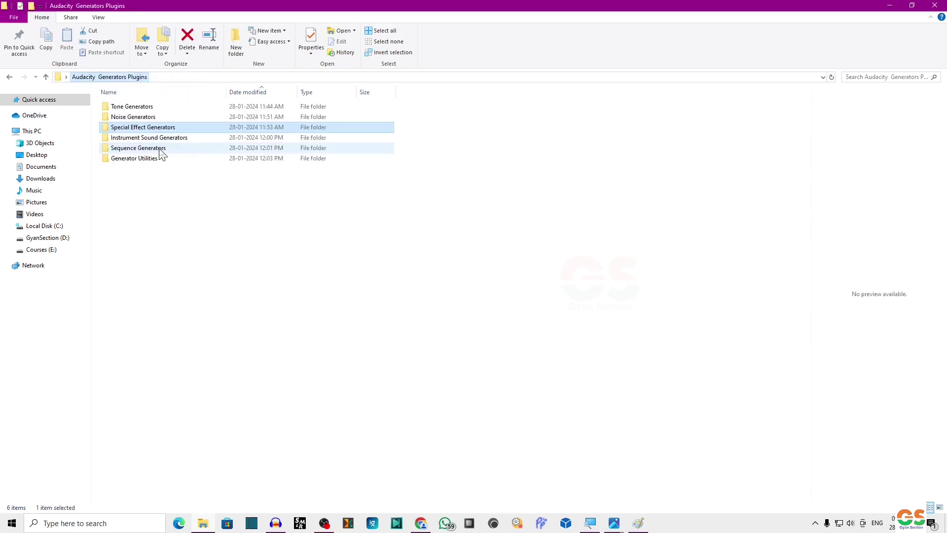
left_click(148, 138)
double_click(148, 139)
left_click(129, 78)
double_click(152, 149)
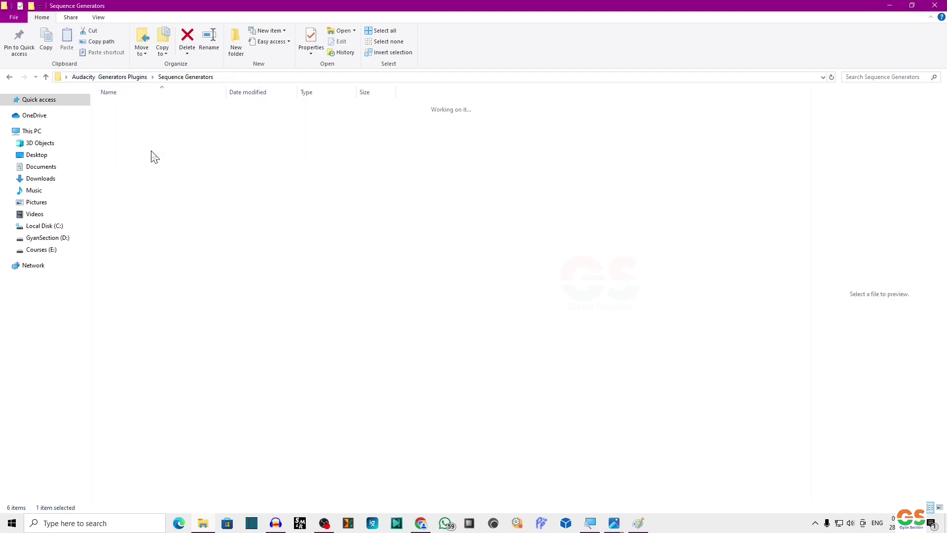
left_click(120, 79)
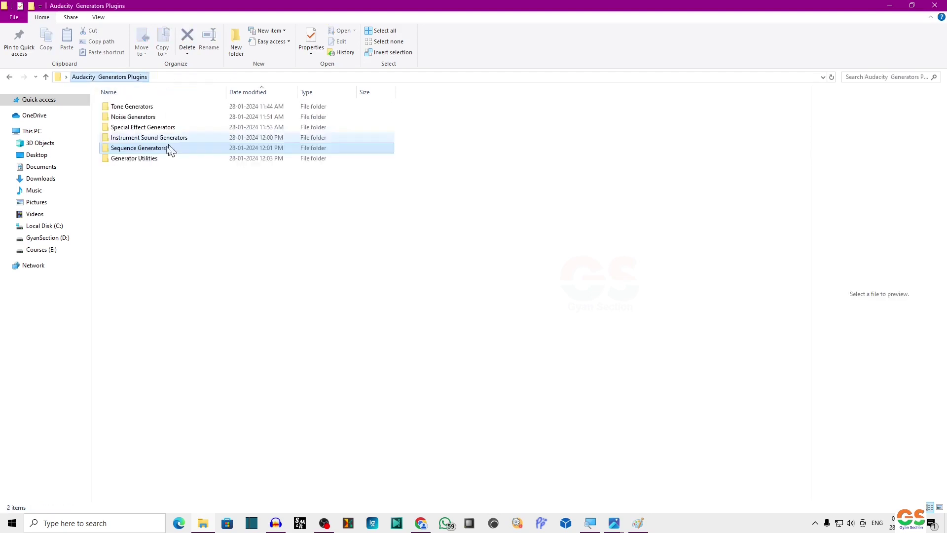
double_click(129, 160)
left_click(119, 78)
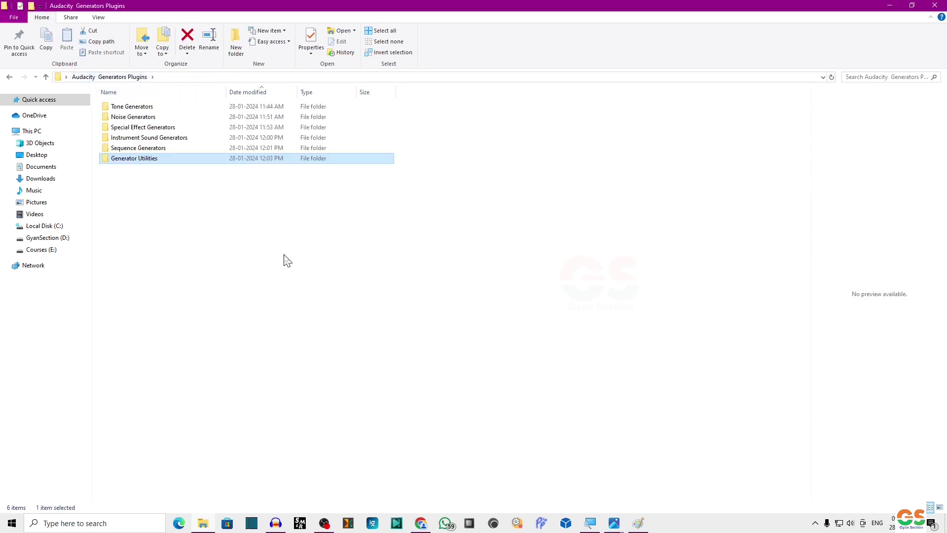
left_click(247, 271)
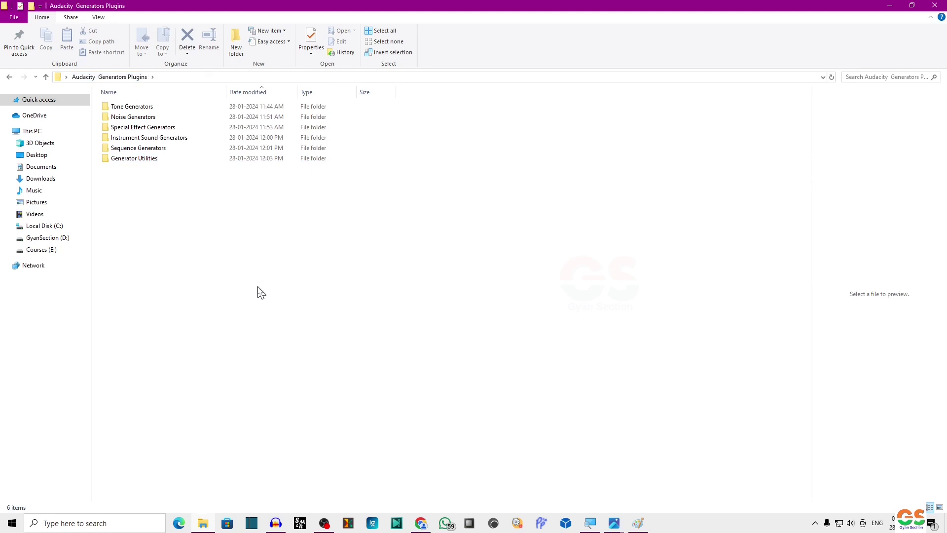
Step: Open a new File Explorer window from the desktop and go to C:\Program Files\Audacity\Plug-Ins
key("super+d")
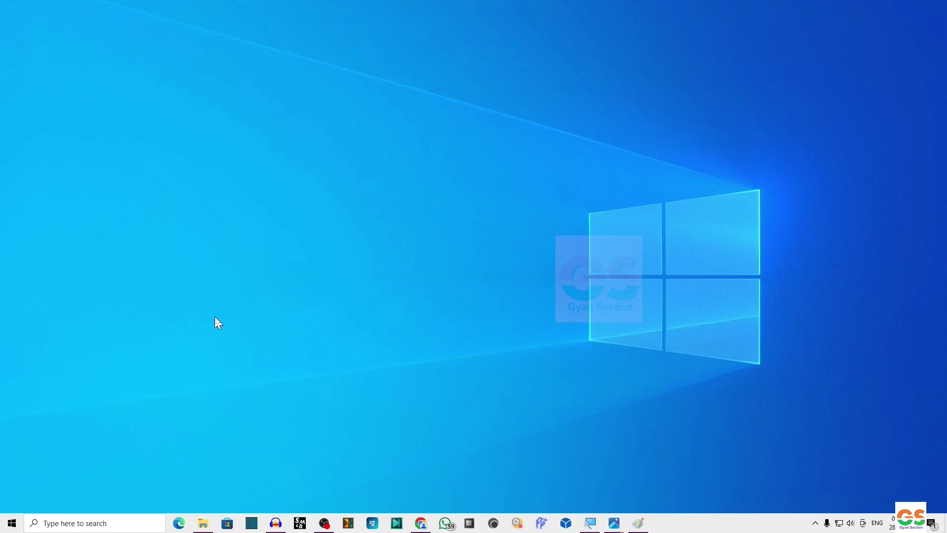
key("super+e")
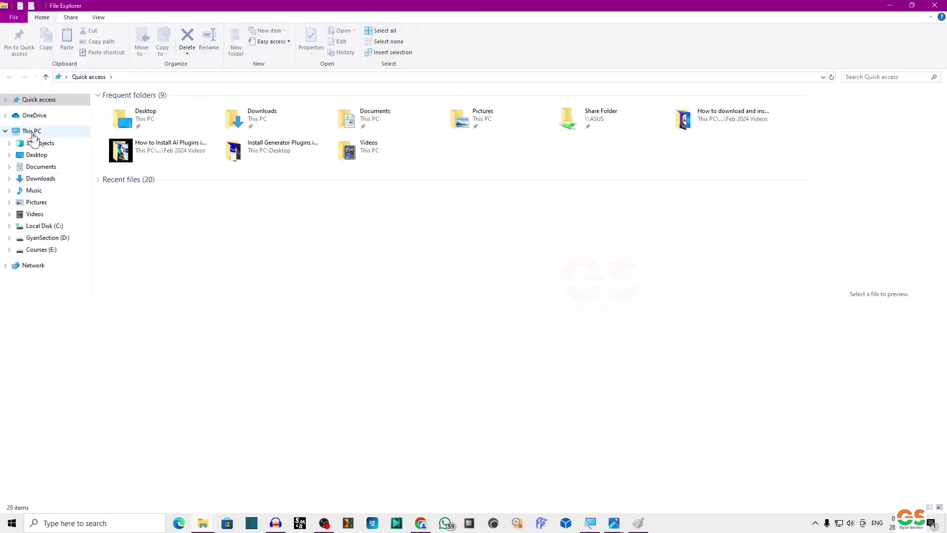
left_click(30, 131)
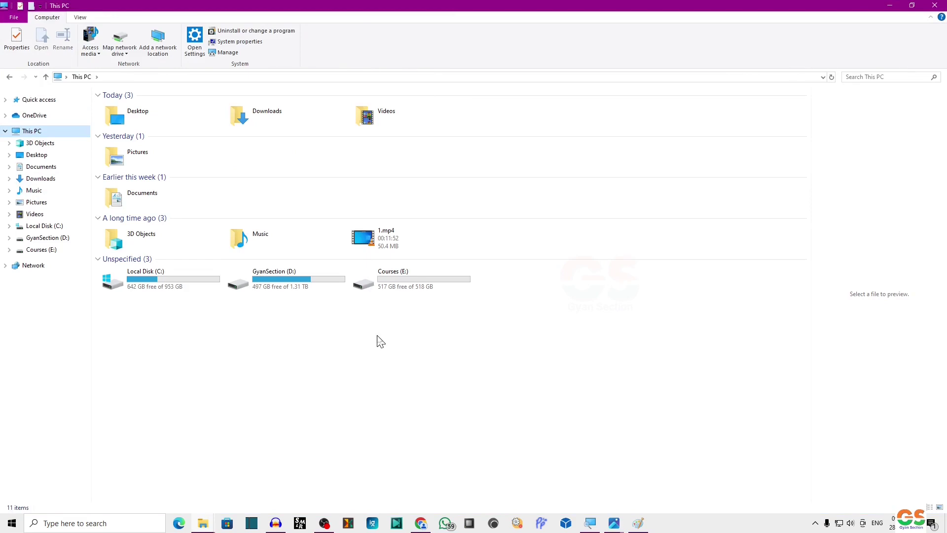
double_click(148, 289)
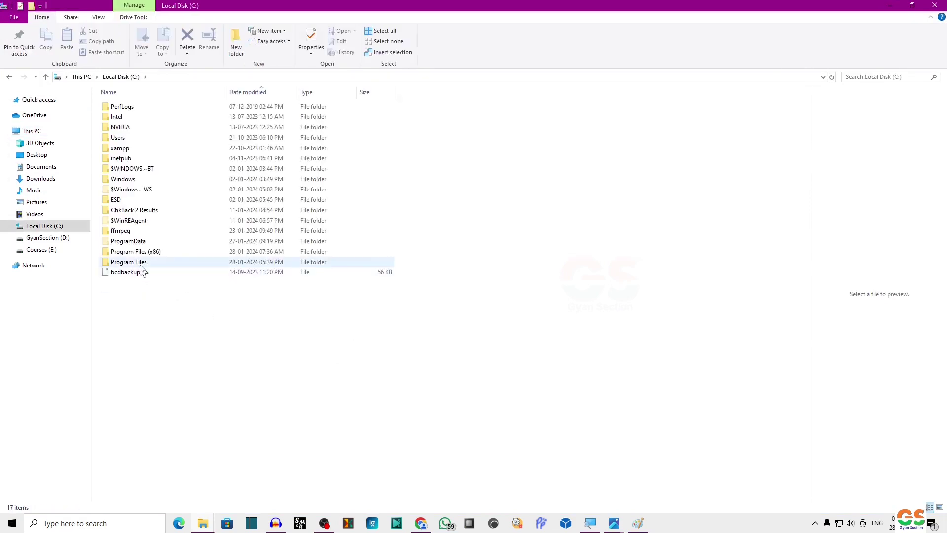
double_click(141, 267)
double_click(121, 137)
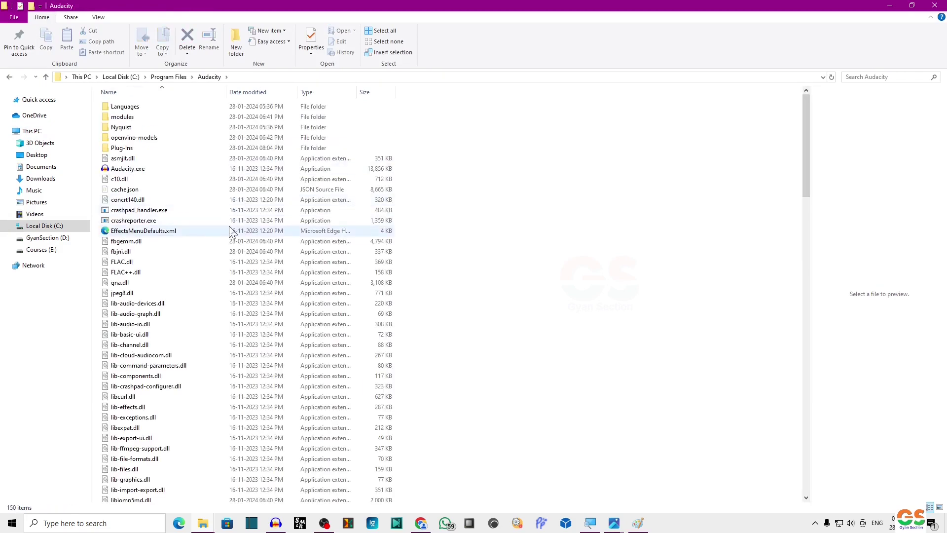
double_click(122, 148)
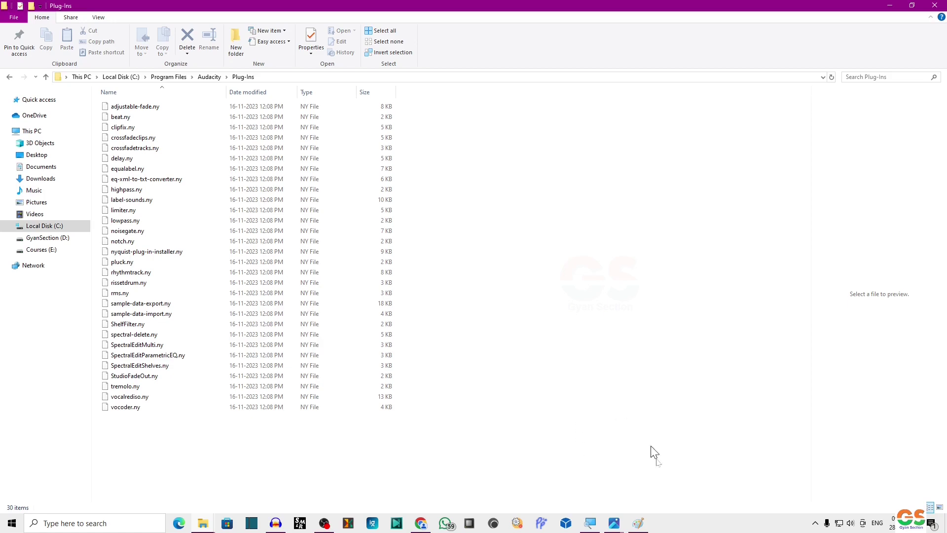
Step: Check the Generate menu capture in Paint, and arrange the Plug-Ins and Audacity Generators Plugins windows side by side
left_click(642, 523)
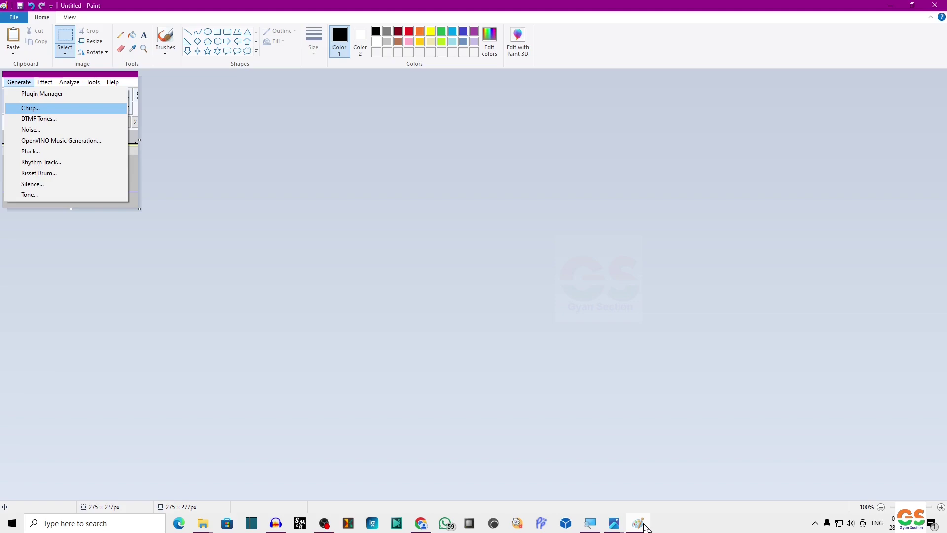
left_click(641, 524)
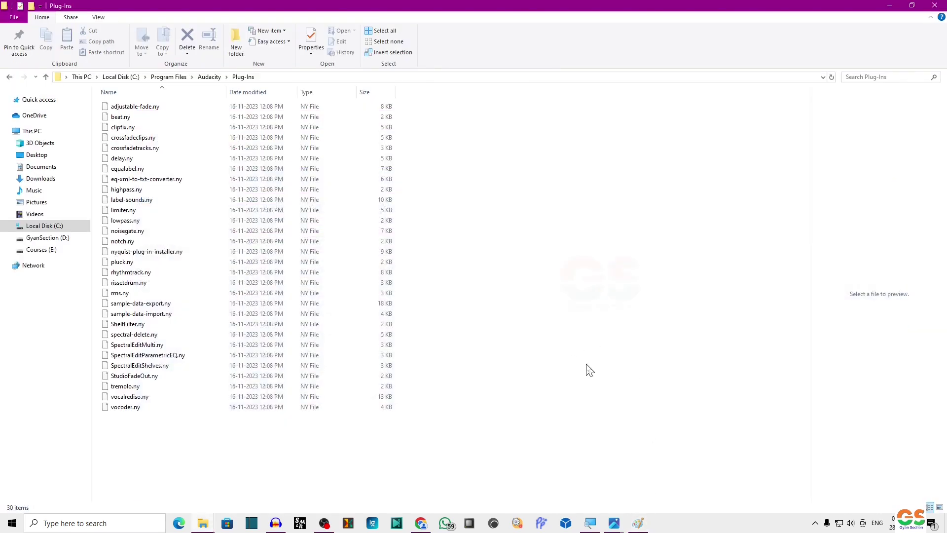
key("super+Right")
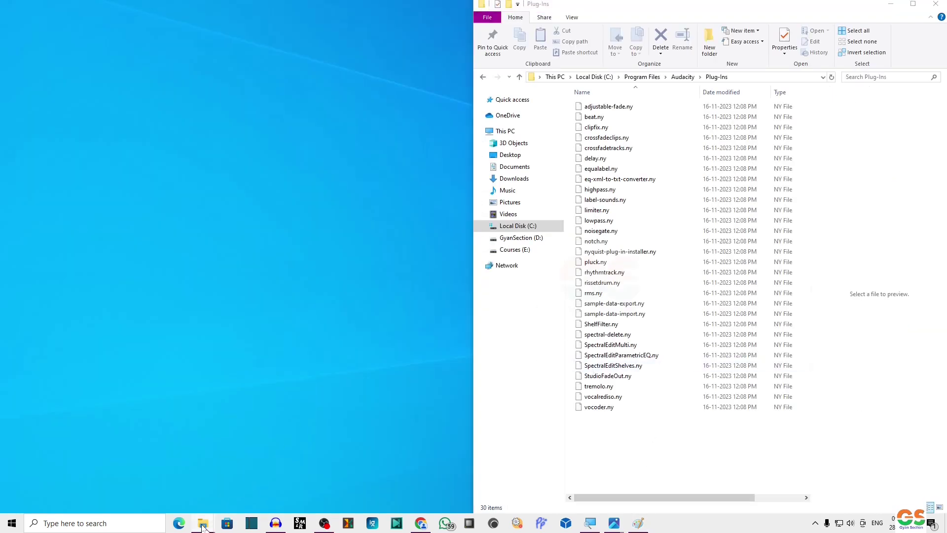
mouse_move(205, 523)
left_click(186, 490)
key("super+Left")
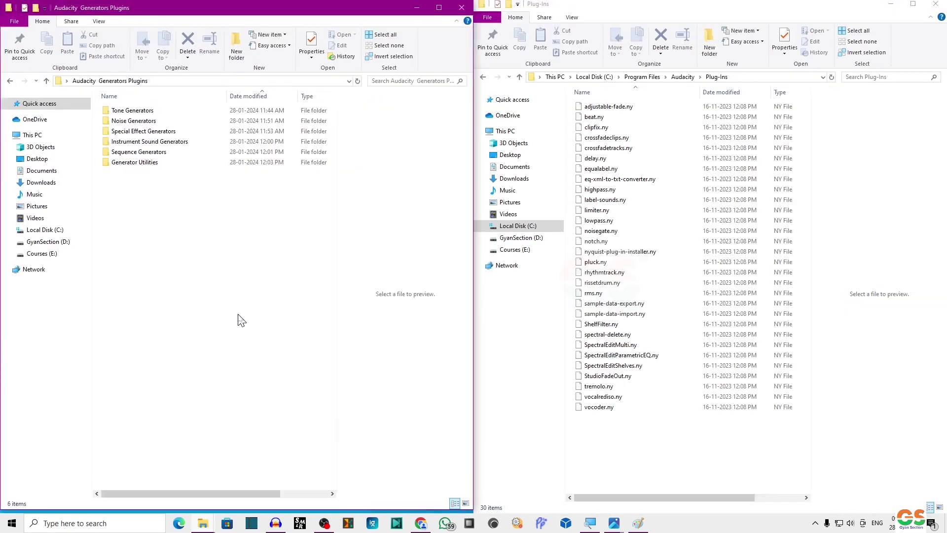
Step: Copy all the plugin files from the Tone Generators folder into Audacity's Plug-Ins folder, granting administrator permission
double_click(129, 111)
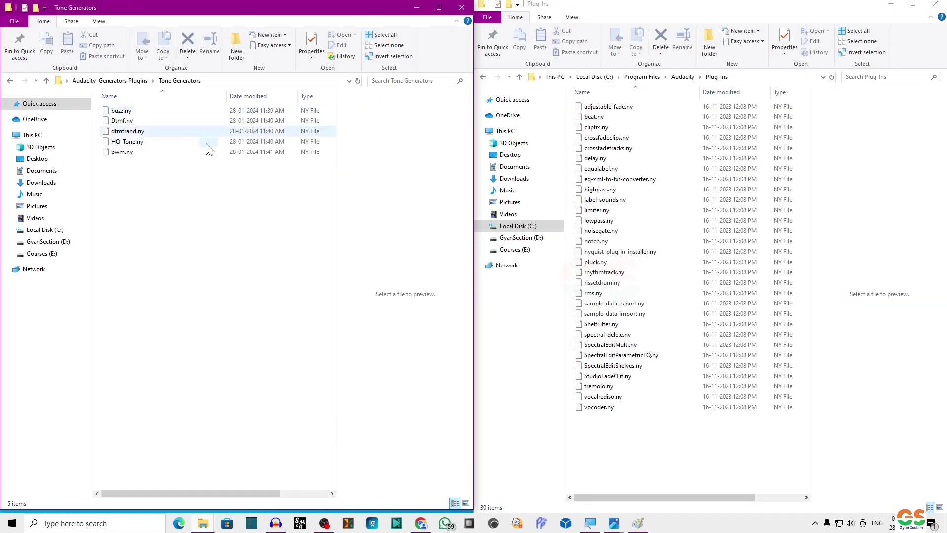
key("ctrl+a")
right_click(121, 142)
left_click(146, 235)
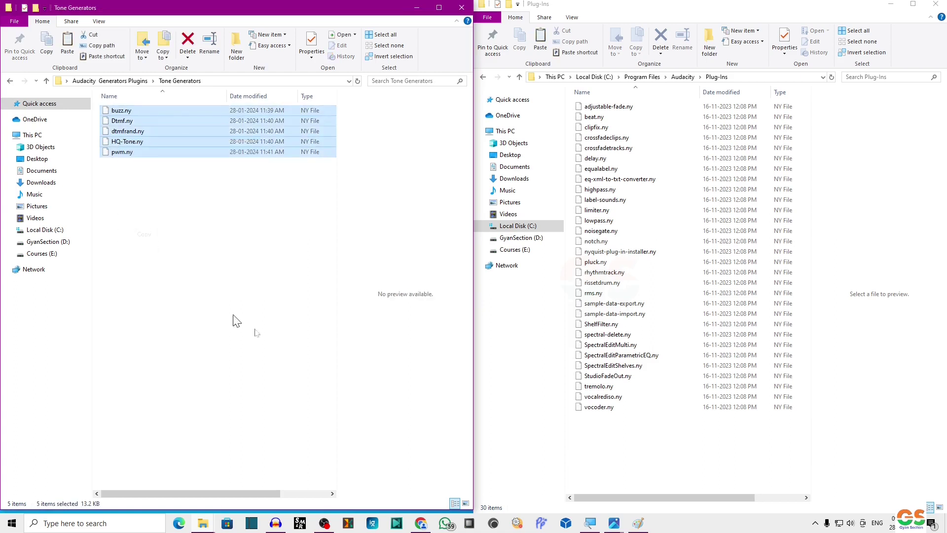
right_click(662, 420)
left_click(685, 347)
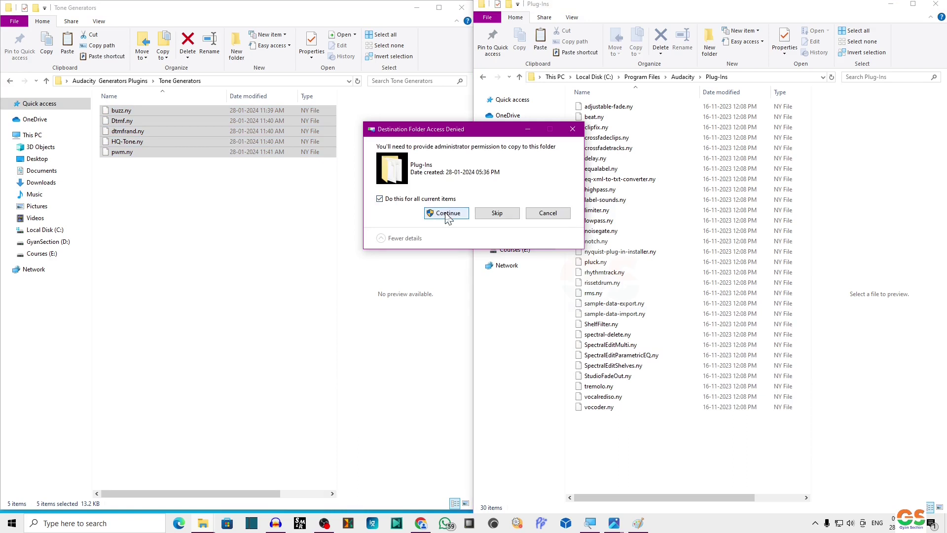
left_click(448, 213)
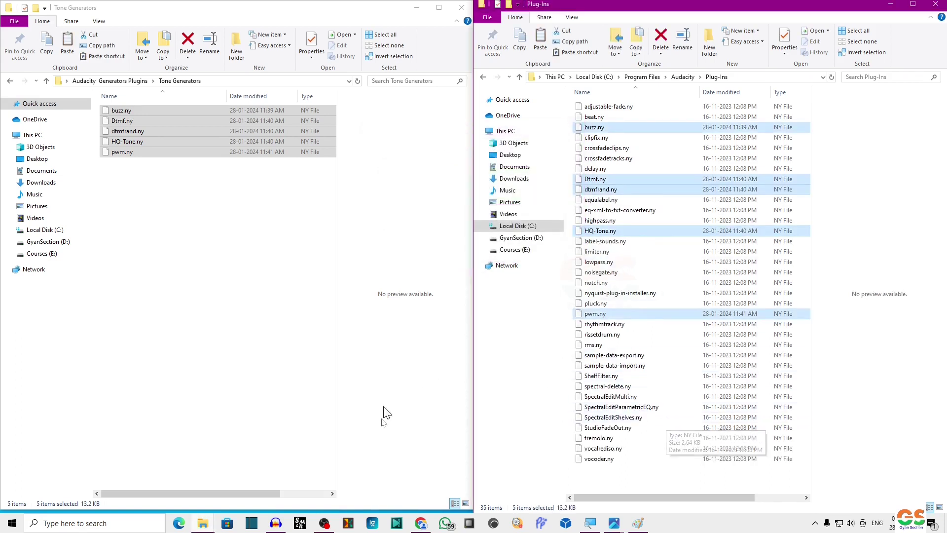
Step: Switch to Audacity, close the open track and rescan for new plugins in the Plugin Manager
left_click(280, 526)
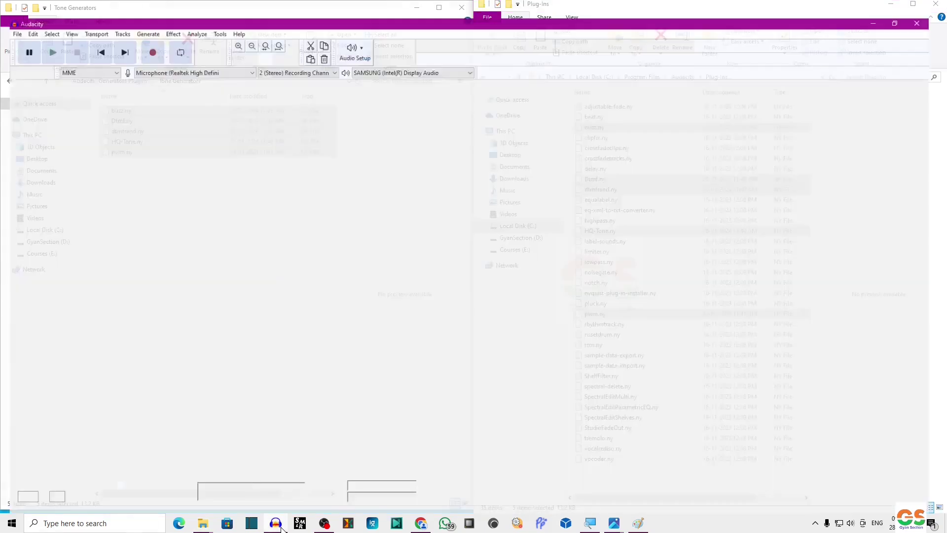
left_click(7, 85)
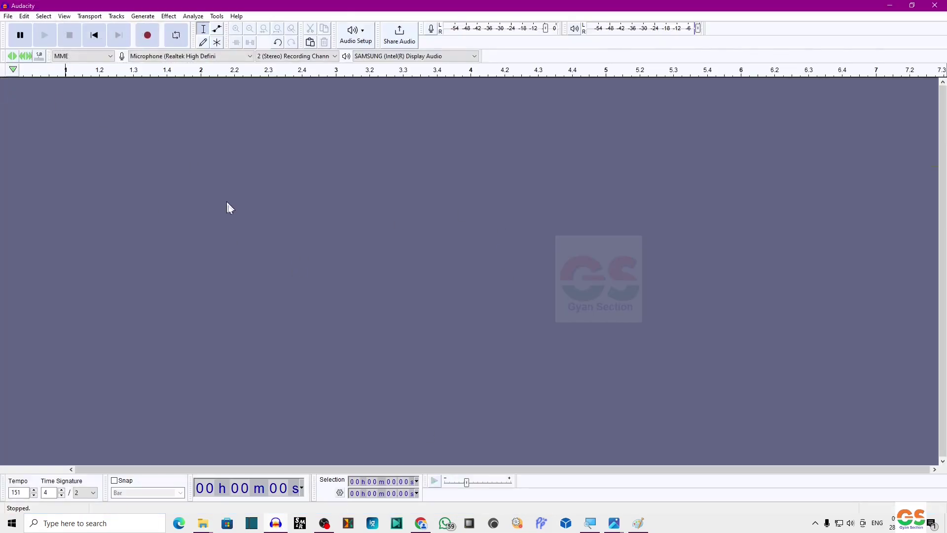
left_click(142, 18)
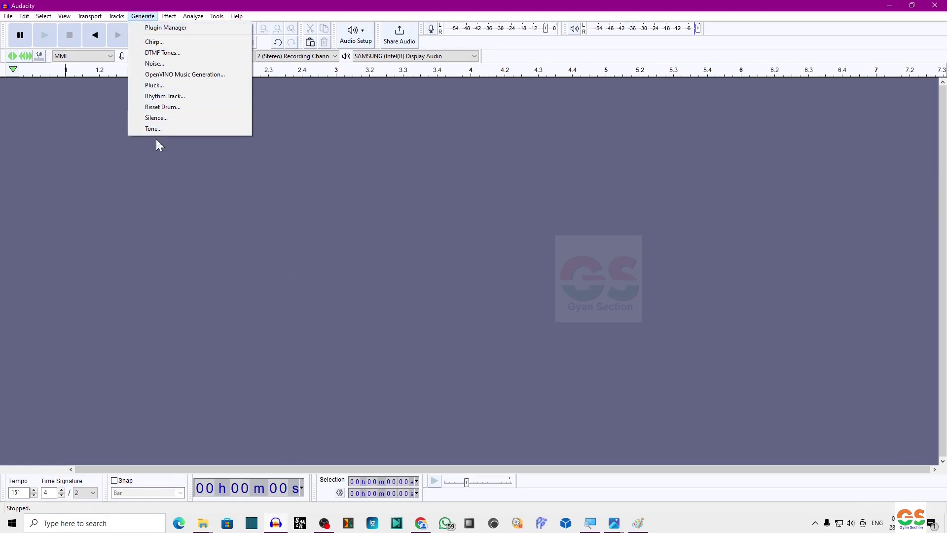
left_click(179, 30)
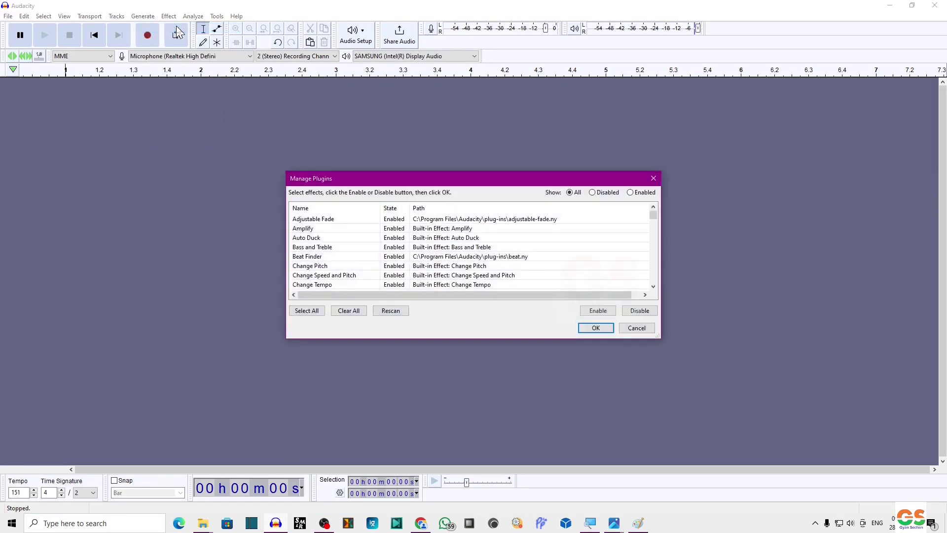
left_click(388, 316)
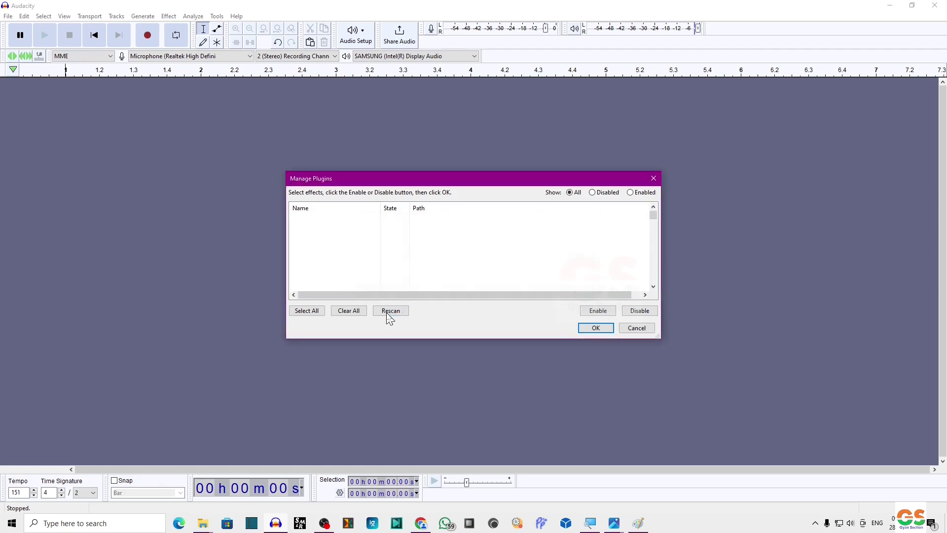
left_click(596, 329)
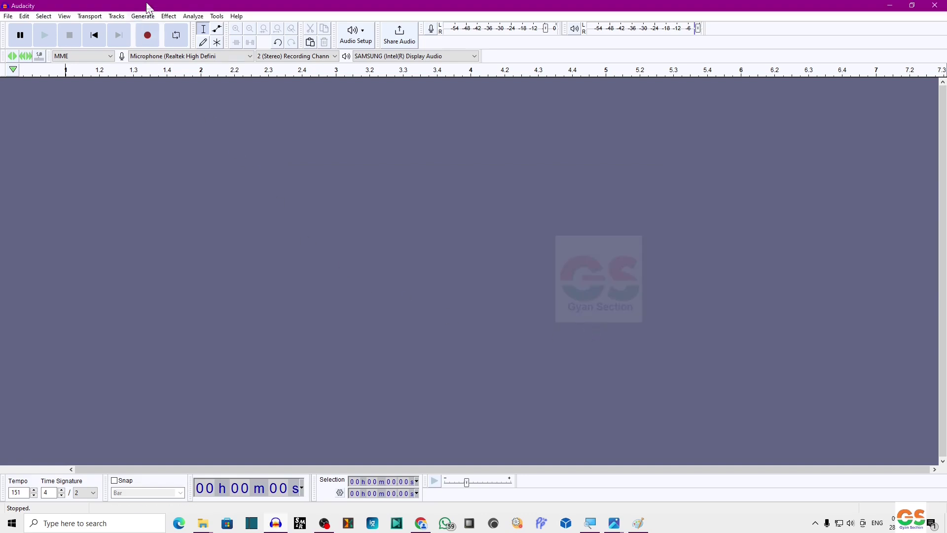
Step: Generate a 30-second DTMF Tones track with the sequence audacity and amplitude 0.8
left_click(142, 18)
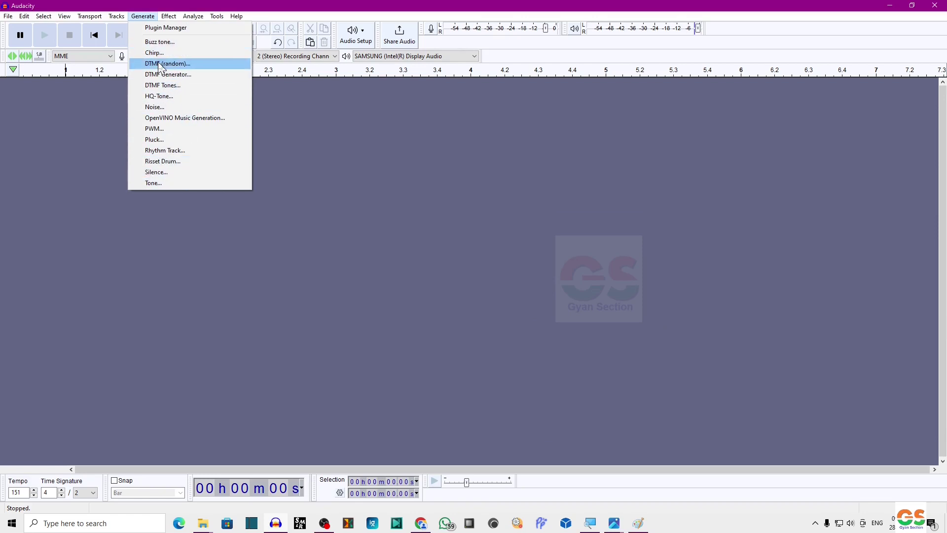
left_click(174, 87)
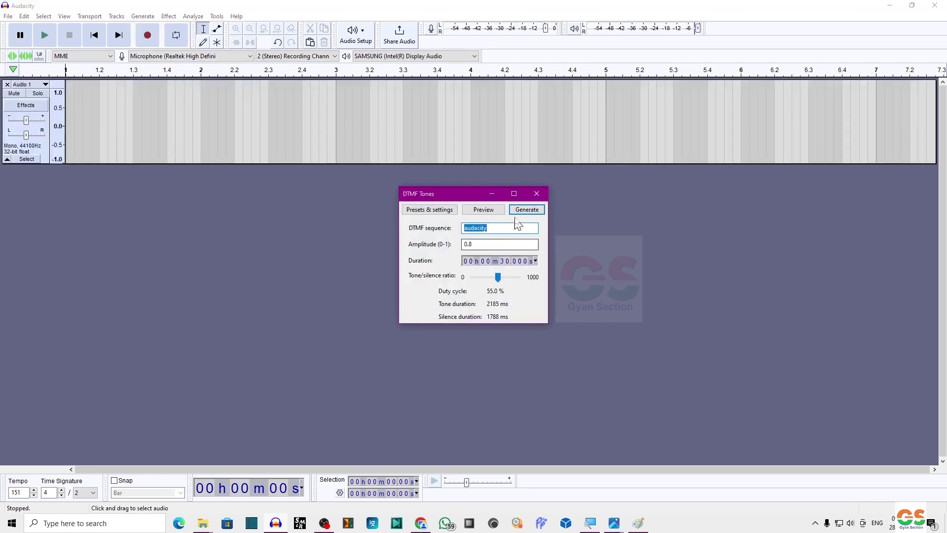
left_click(518, 210)
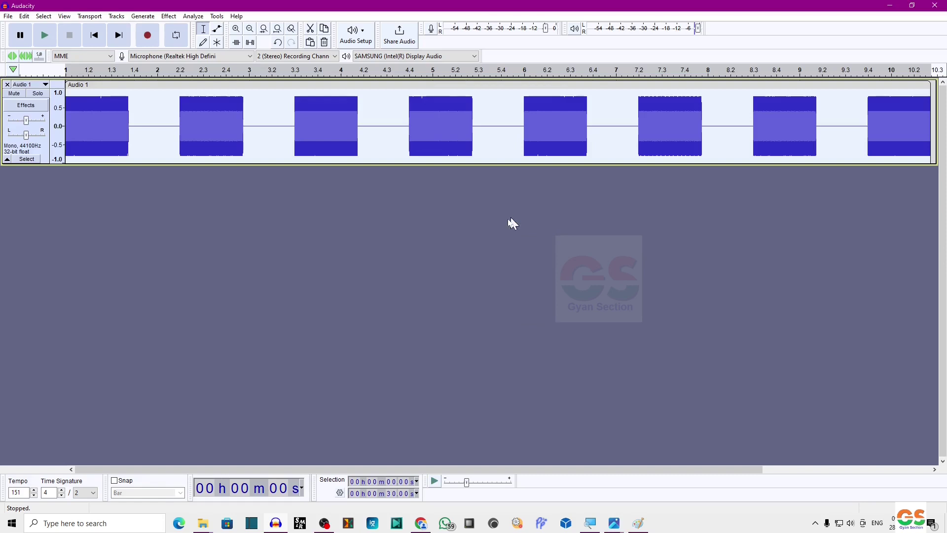
Step: Play the first few seconds of the DTMF track, stop playback and remove the track
left_click(45, 36)
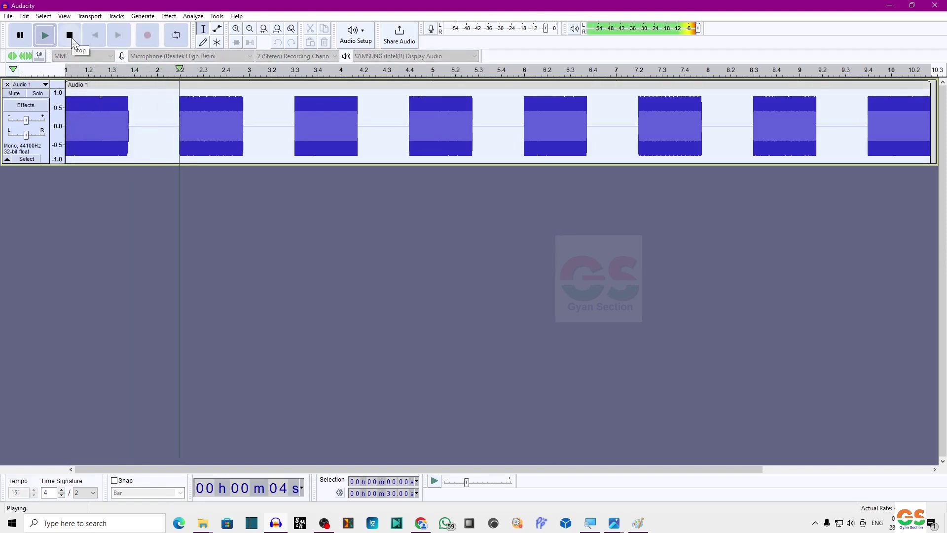
left_click(71, 37)
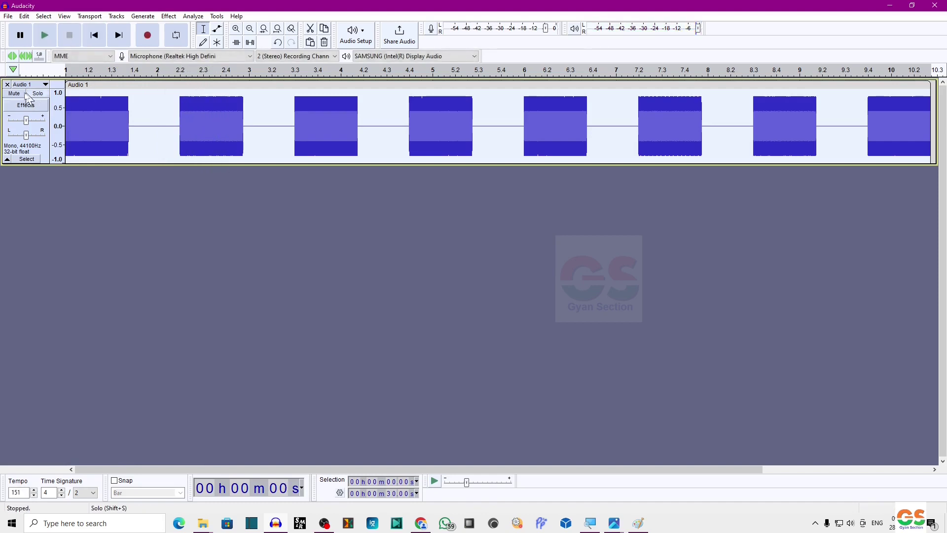
left_click(7, 85)
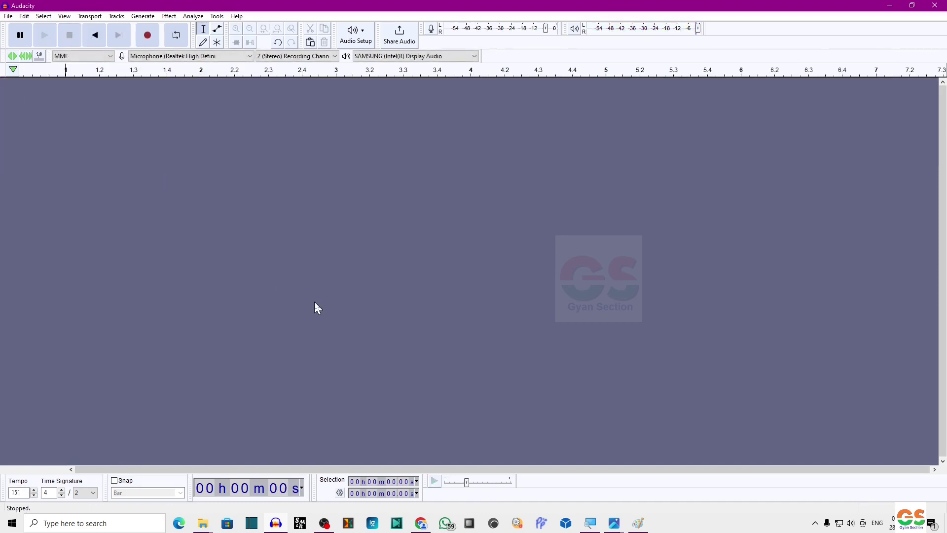
Step: Switch to File Explorer, select Noise Generators in the Audacity Generators Plugins folder and bring the Plug-Ins window forward beside it
mouse_move(202, 527)
left_click(196, 447)
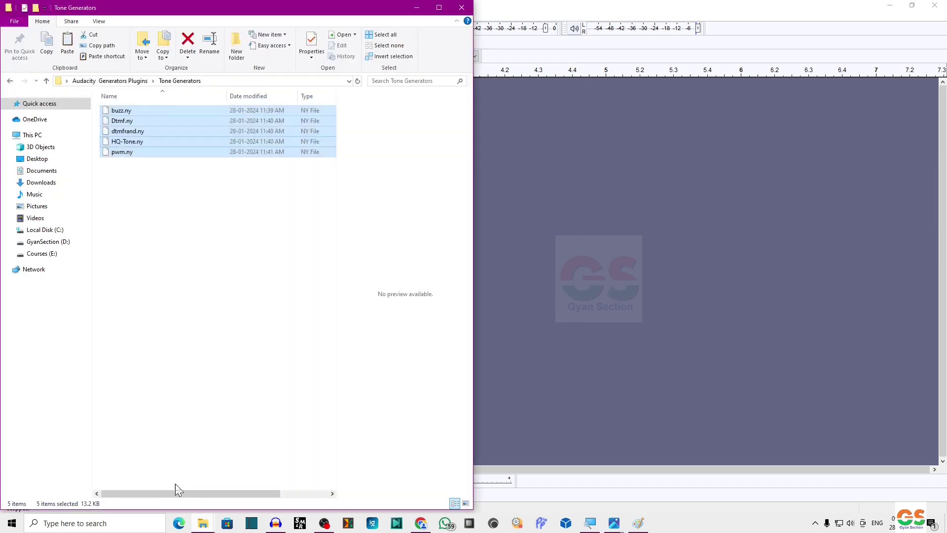
left_click(122, 81)
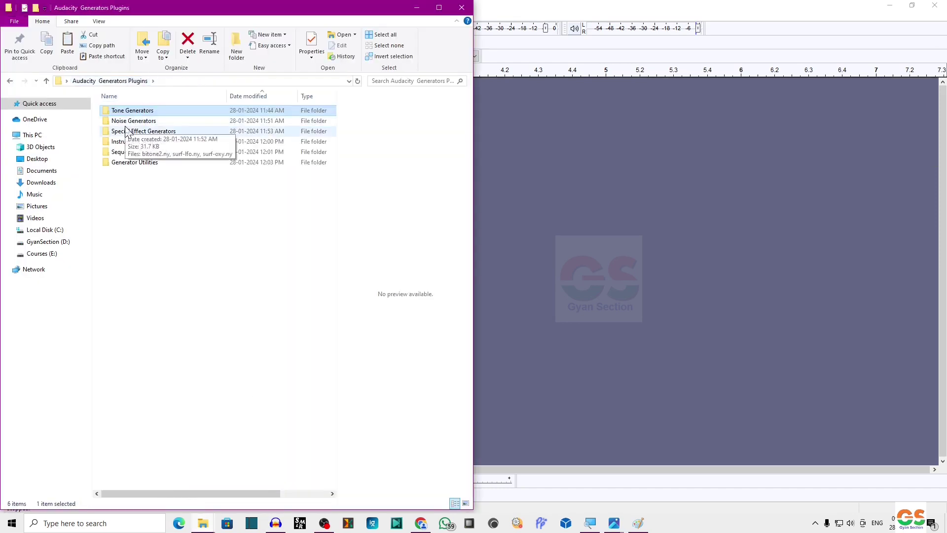
left_click(125, 122)
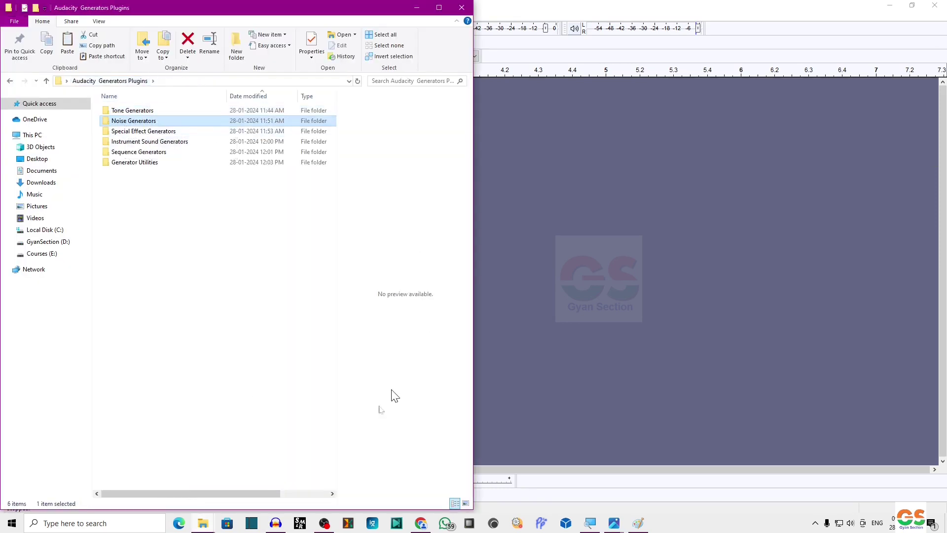
mouse_move(203, 524)
left_click(237, 469)
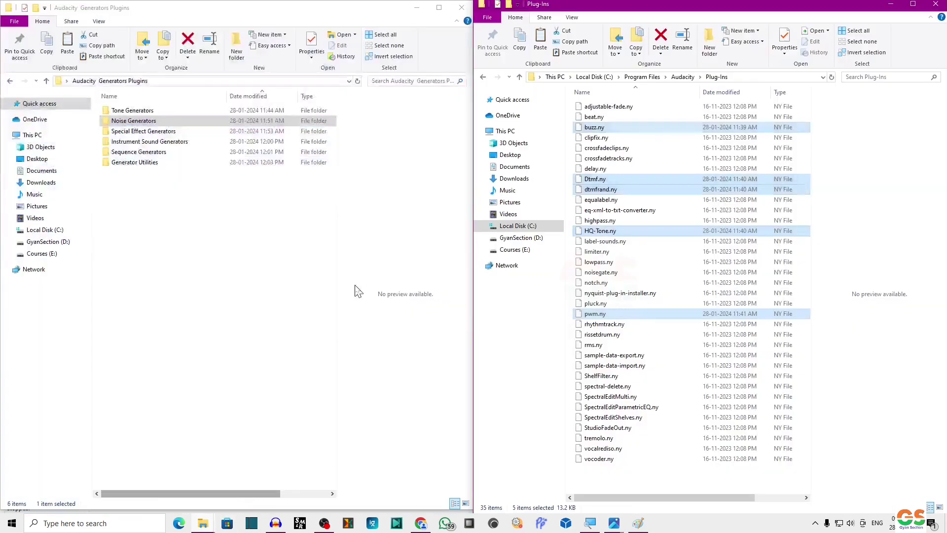
Step: Copy all files from the Noise Generators folder into Audacity's Plug-Ins folder, granting administrator permission
double_click(132, 123)
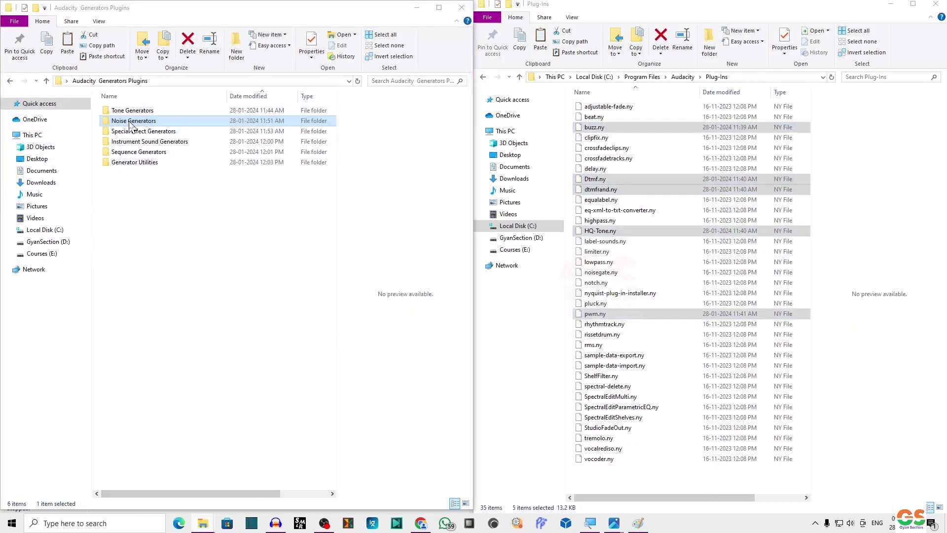
key("ctrl+a")
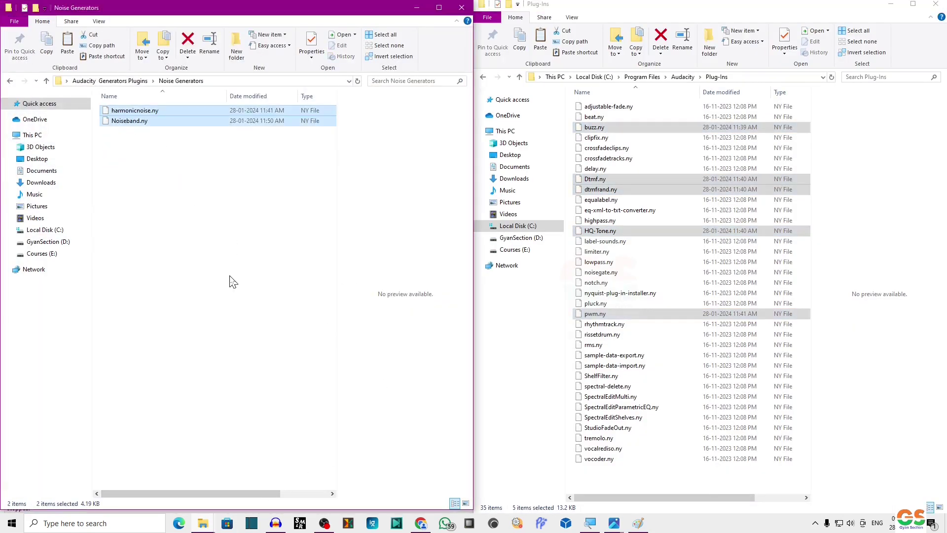
right_click(642, 268)
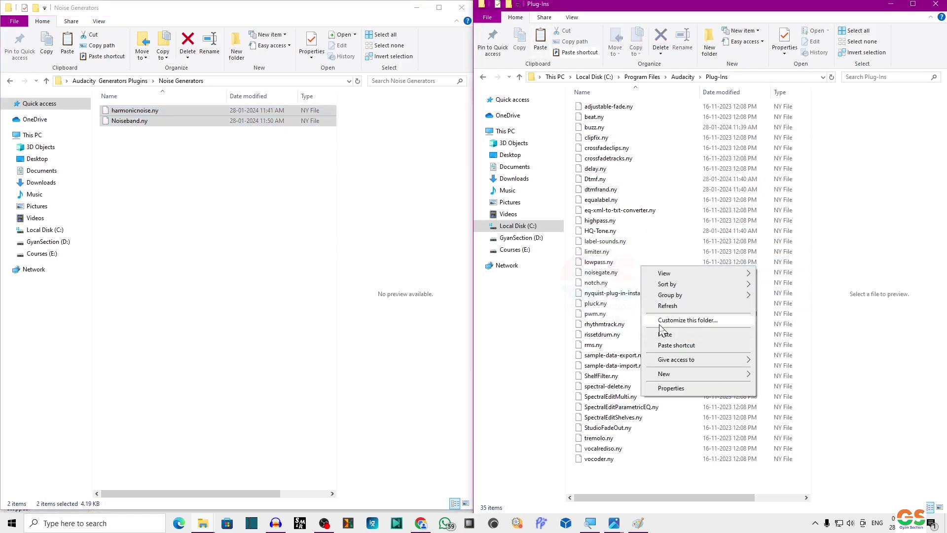
left_click(665, 335)
left_click(444, 214)
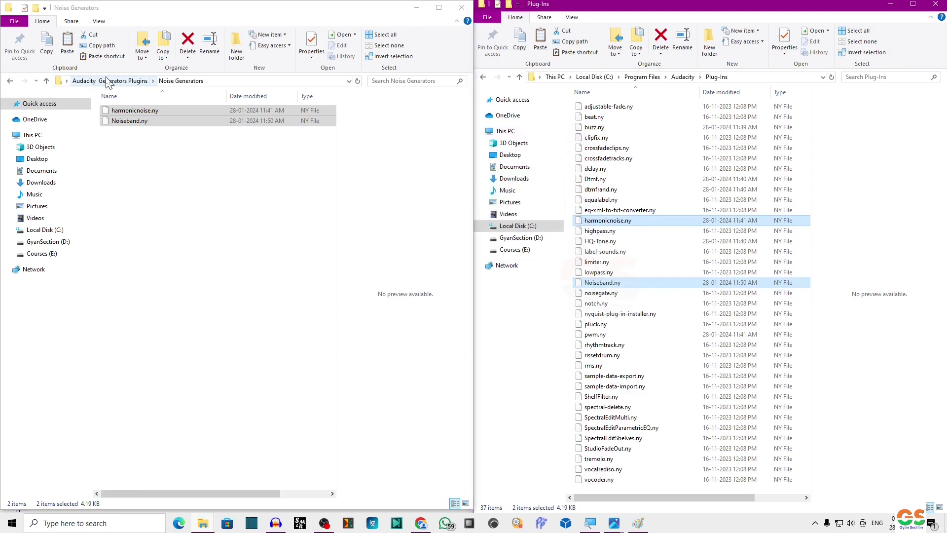
Step: Copy all files from the Special Effect Generators folder into the Plug-Ins folder, granting administrator permission
left_click(106, 79)
double_click(131, 131)
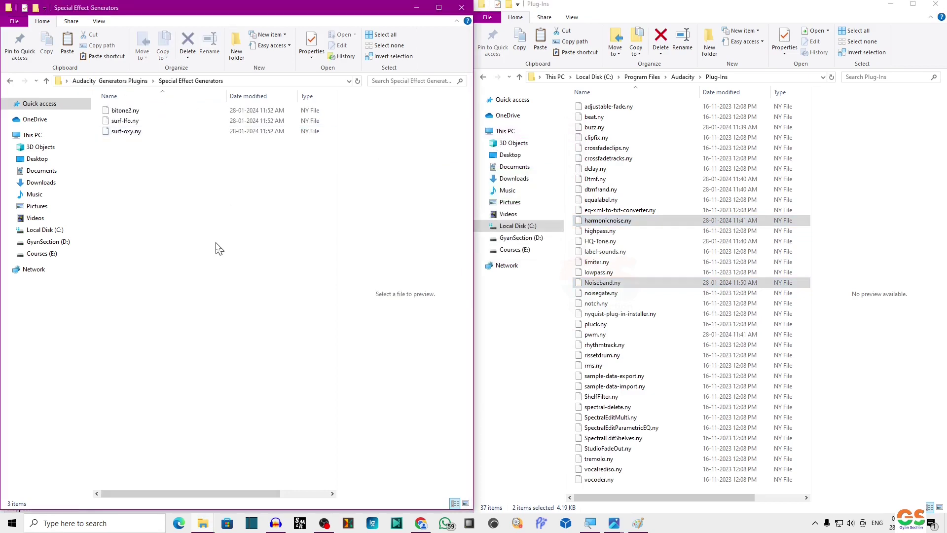
key("ctrl+a")
right_click(673, 162)
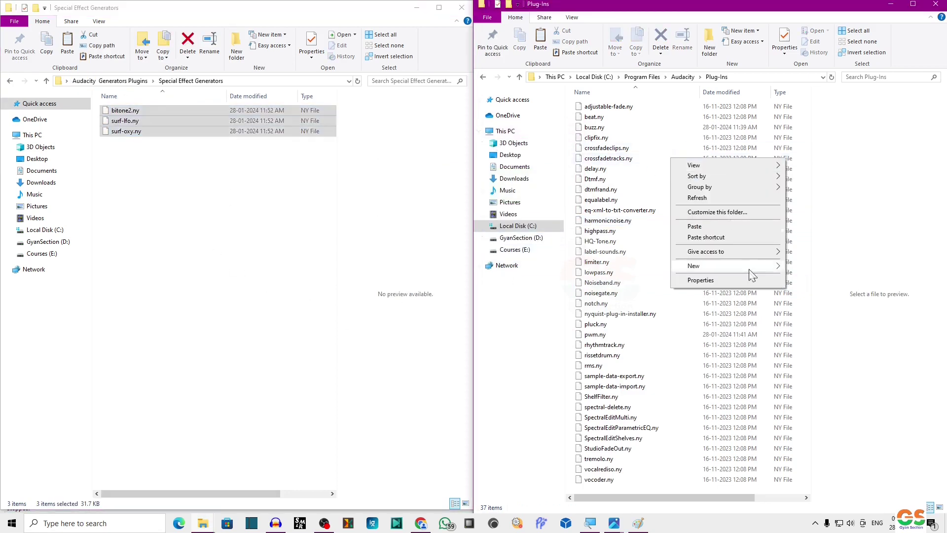
left_click(694, 226)
left_click(430, 212)
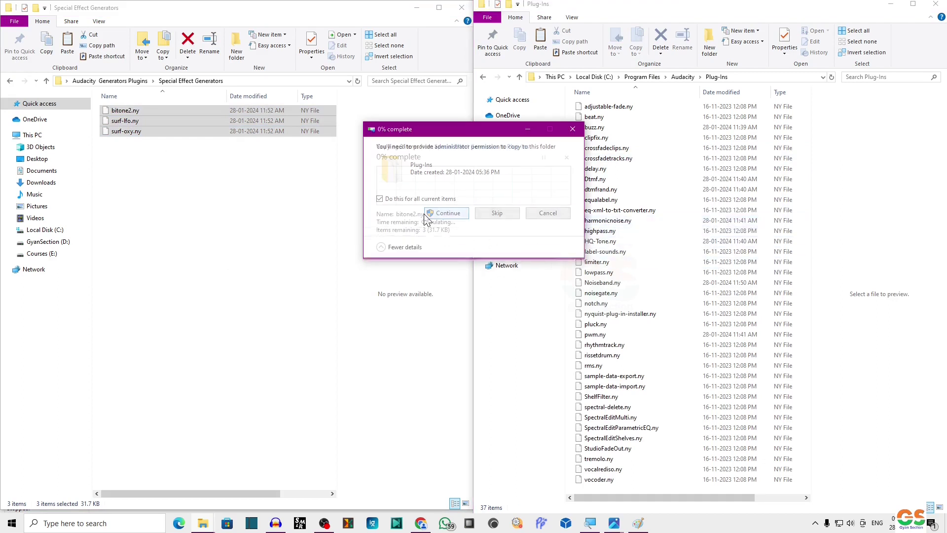
Step: Copy all files from the Instrument Sound Generators folder into the Plug-Ins folder, granting administrator permission
left_click(103, 81)
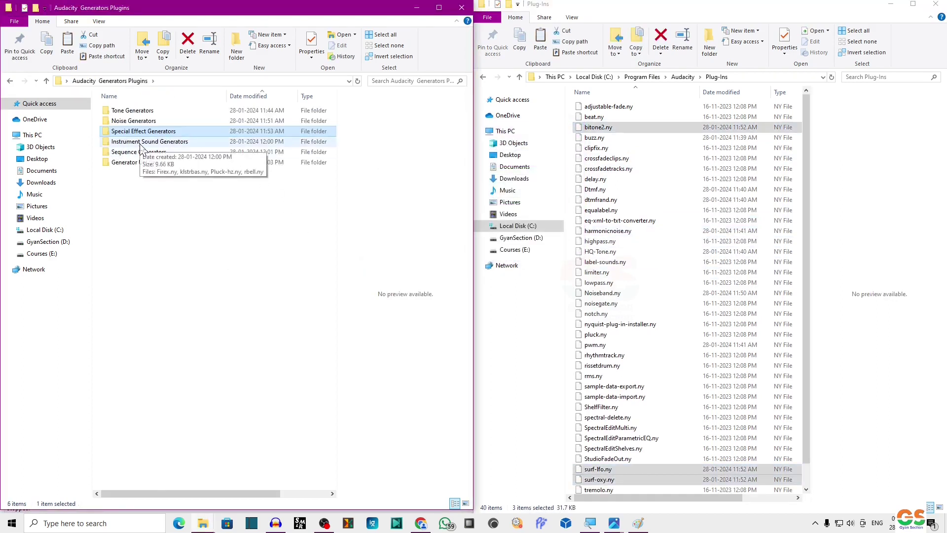
double_click(141, 143)
key("ctrl+a")
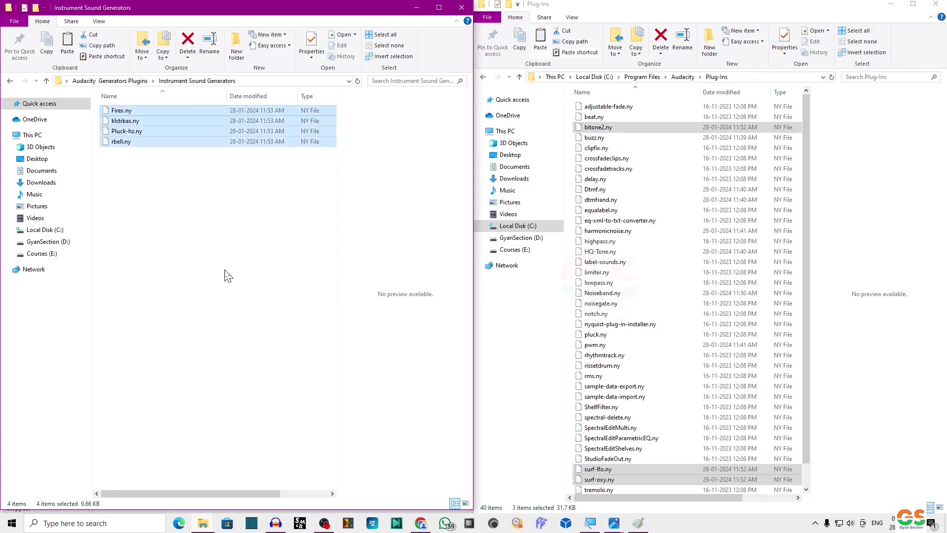
right_click(670, 215)
left_click(693, 282)
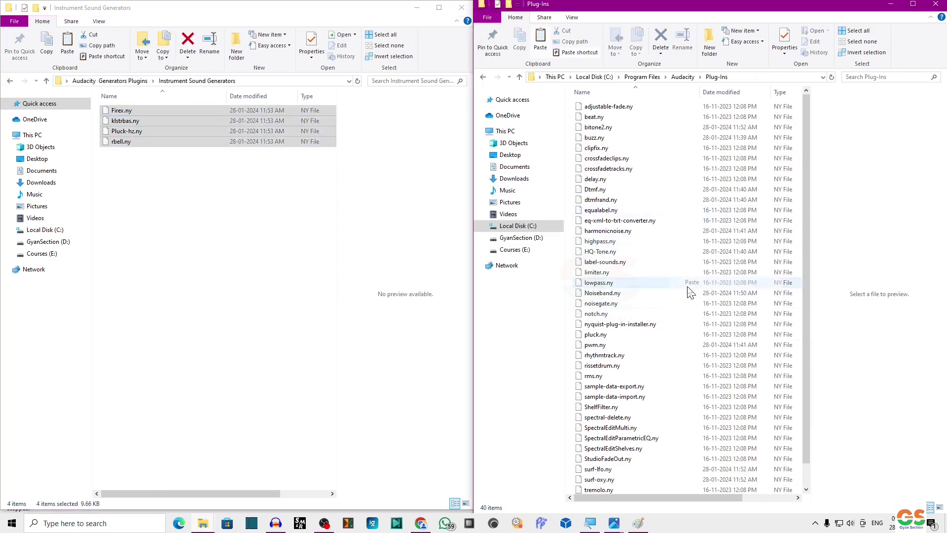
left_click(387, 213)
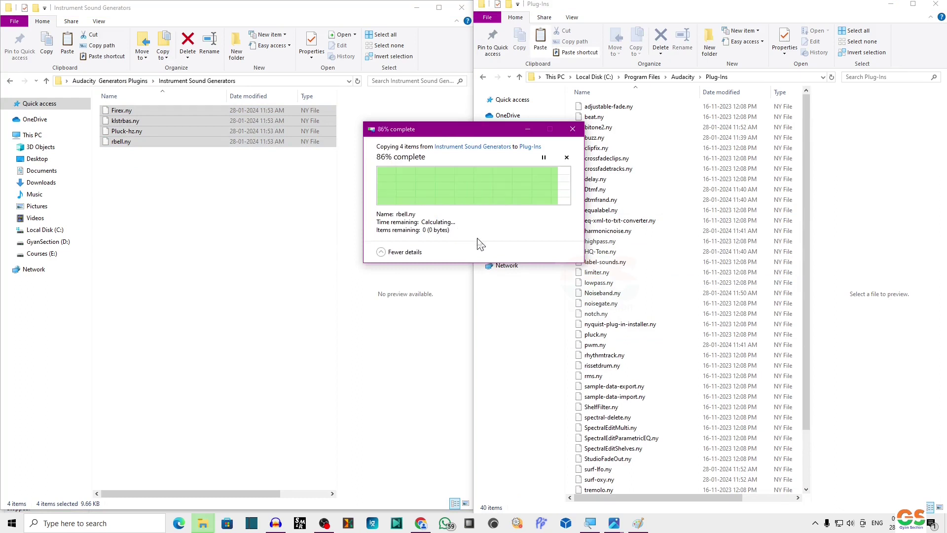
Step: Copy rndtone.ny and sq1.ny from the Sequence Generators folder into the Plug-Ins folder, granting administrator permission
left_click(112, 81)
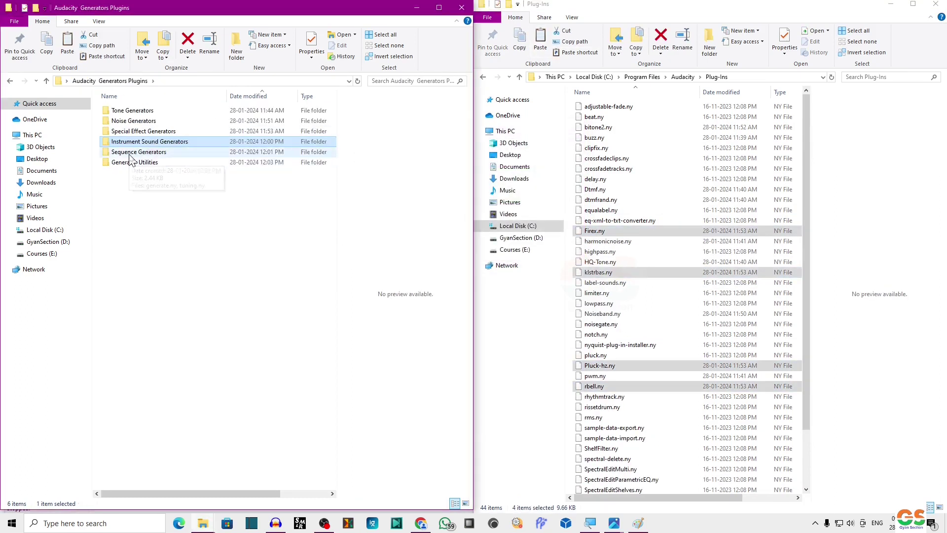
double_click(127, 153)
key("ctrl+a")
key("ctrl+c")
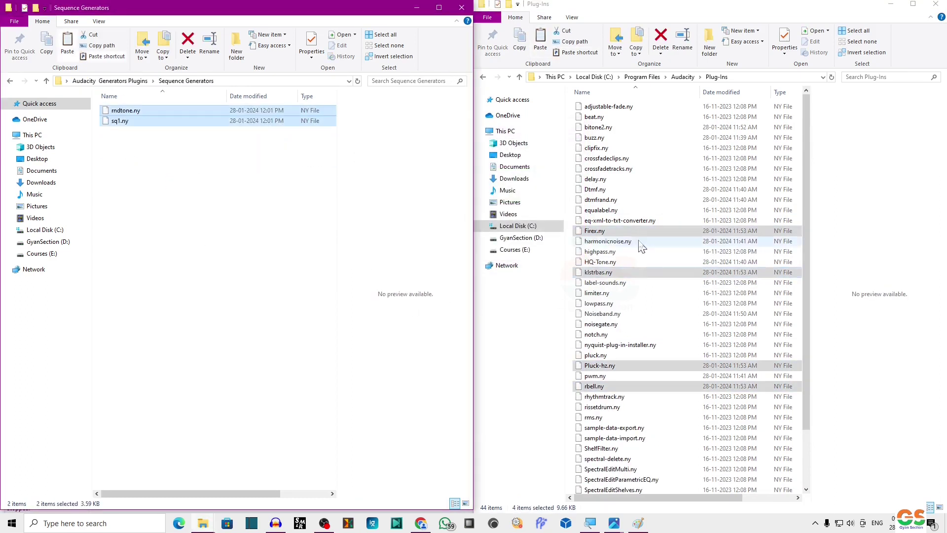
right_click(646, 181)
left_click(669, 249)
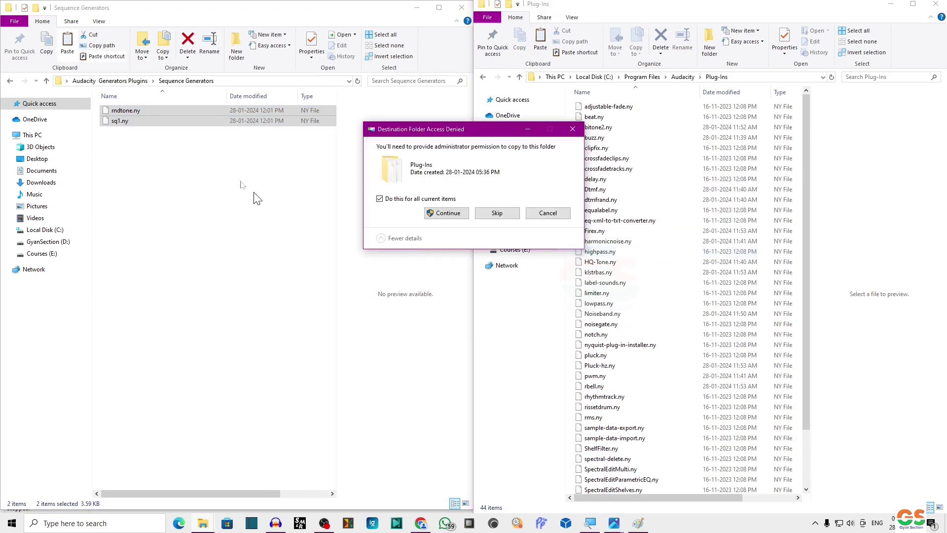
left_click(451, 213)
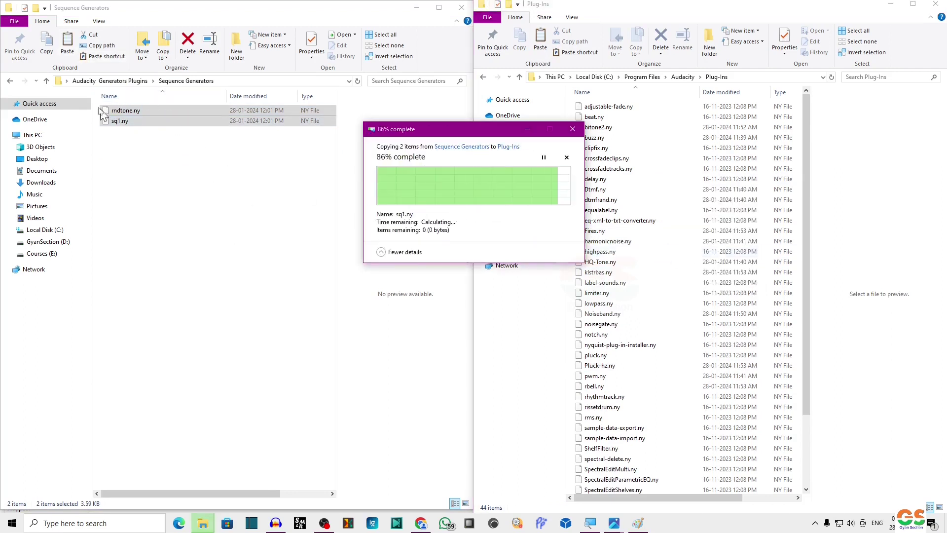
Step: Copy generate.ny and tuning.ny from the Generator Utilities folder into the Plug-Ins folder, granting administrator permission
left_click(118, 82)
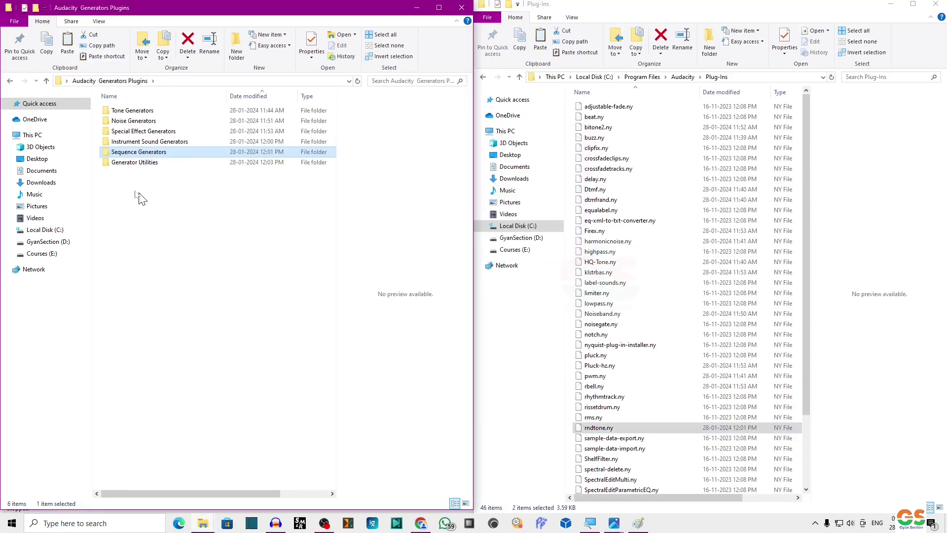
double_click(127, 163)
key("ctrl+a")
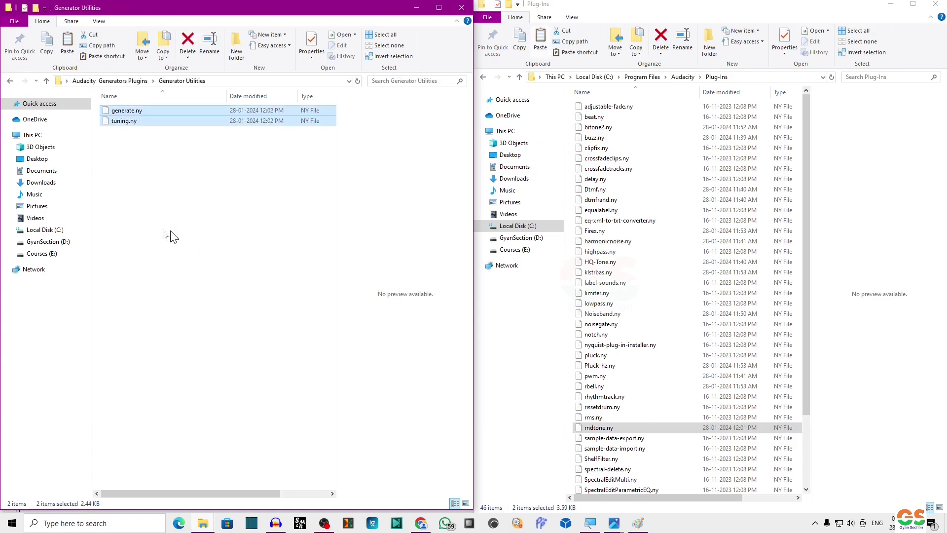
right_click(693, 196)
left_click(715, 263)
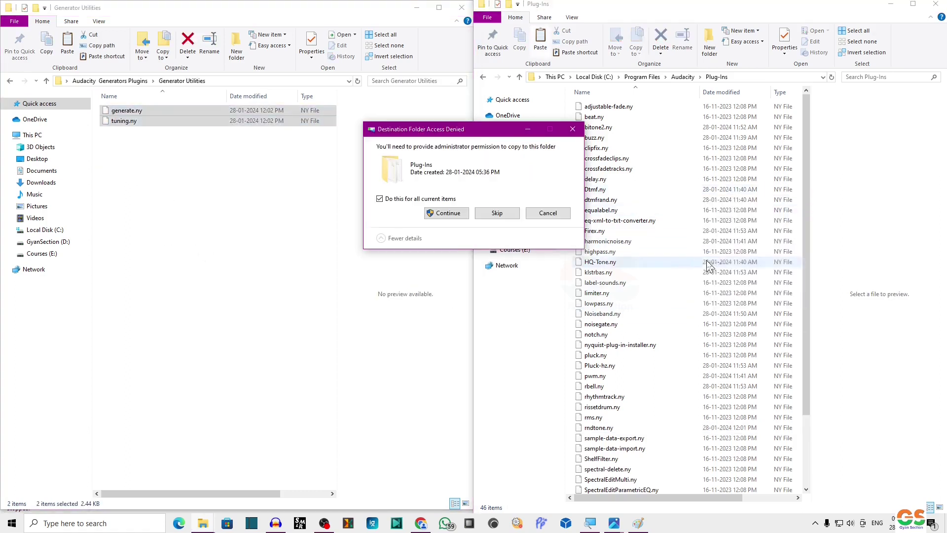
left_click(446, 216)
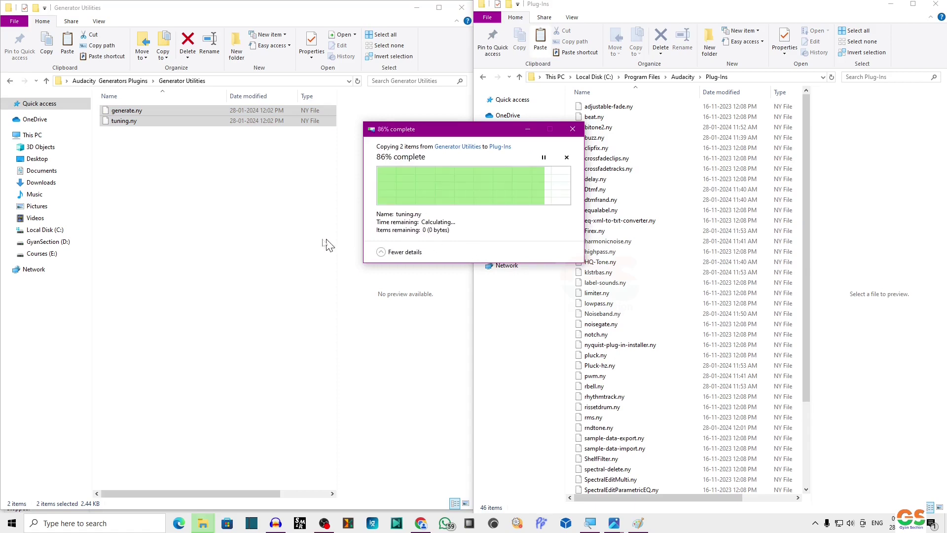
Step: Return to the Audacity Generators Plugins folder and close both File Explorer windows to get back to Audacity
left_click(111, 81)
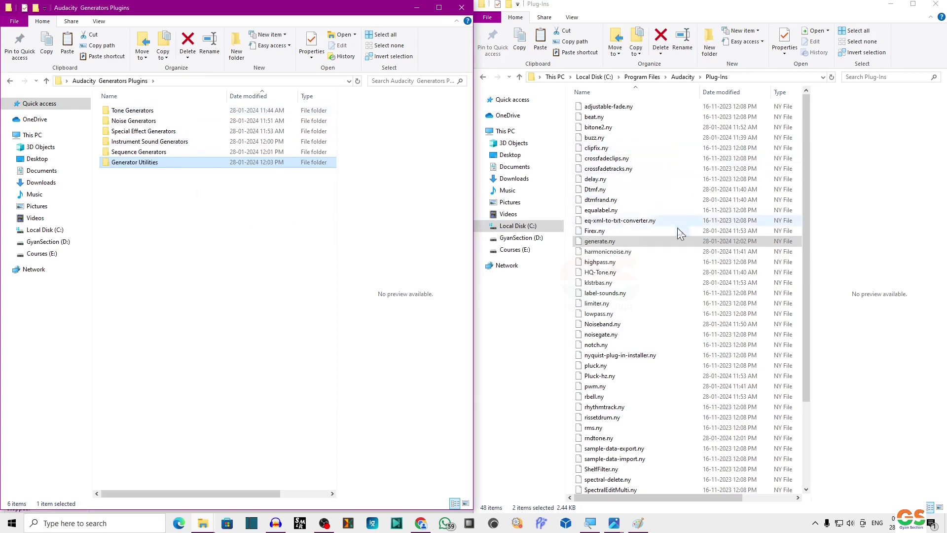
left_click(462, 7)
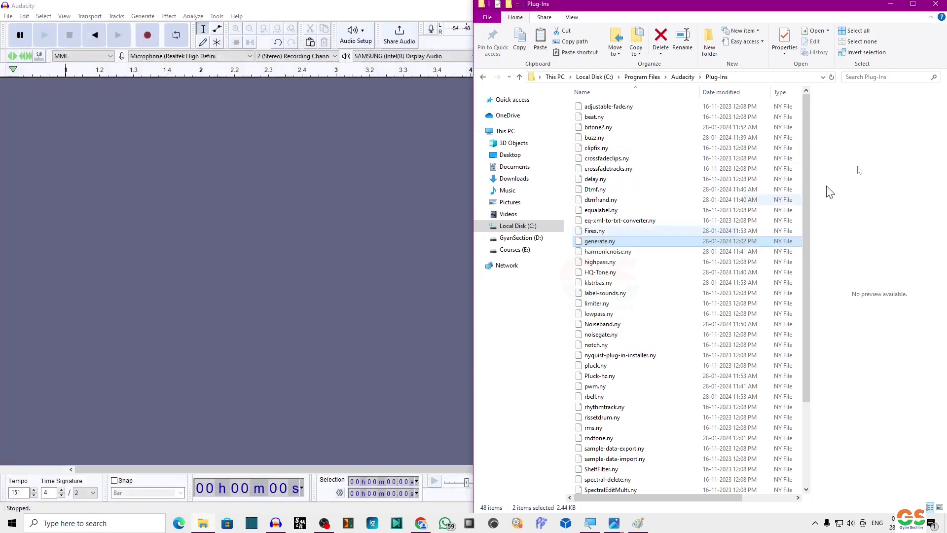
left_click(936, 4)
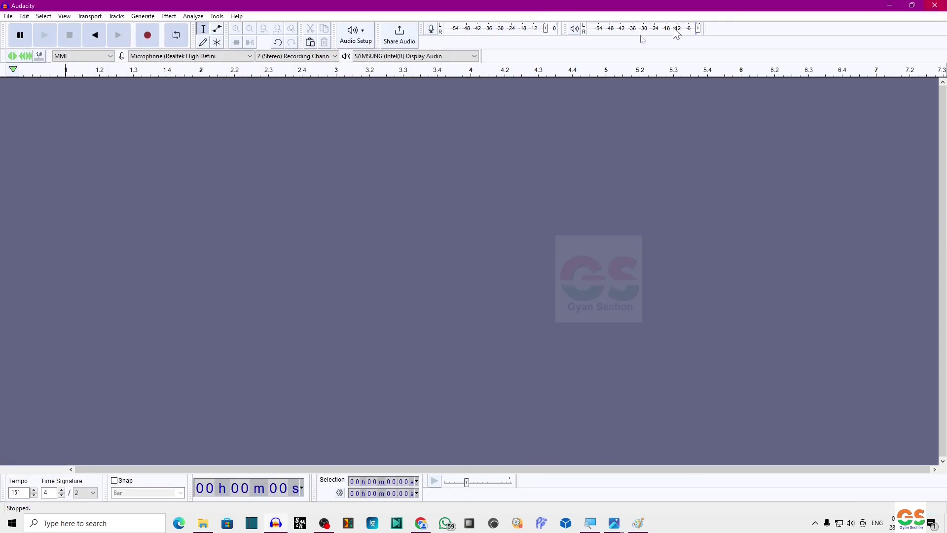
Step: Rescan for the newly copied plugins in the Plugin Manager and accept the plugin list
left_click(143, 18)
left_click(154, 30)
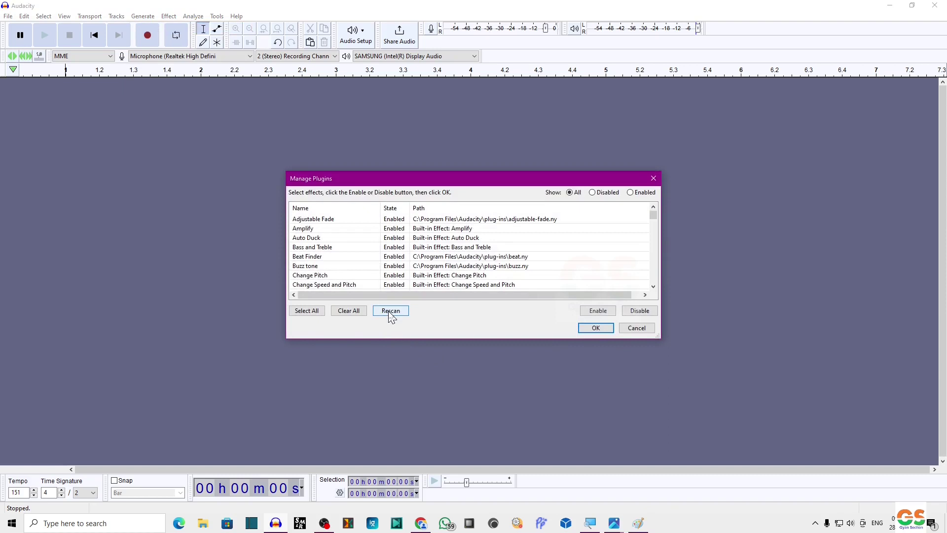
left_click(391, 312)
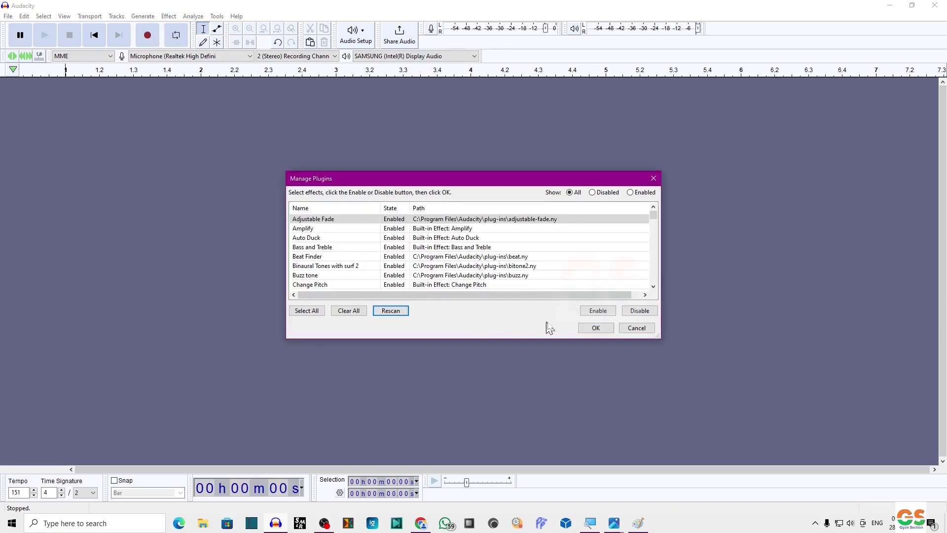
left_click(592, 328)
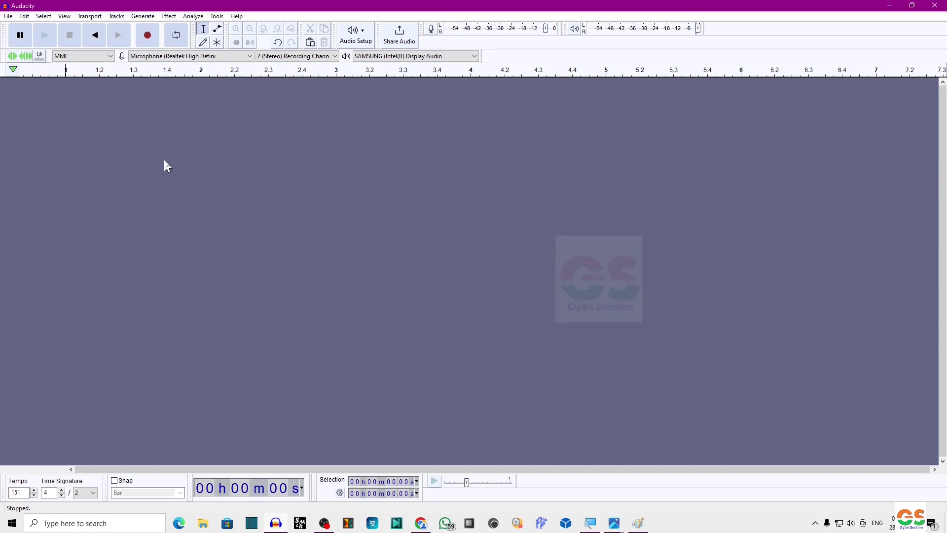
Step: Compare Audacity's list of generators with the earlier menu screenshot in Paint, closing Paint without saving
left_click(141, 18)
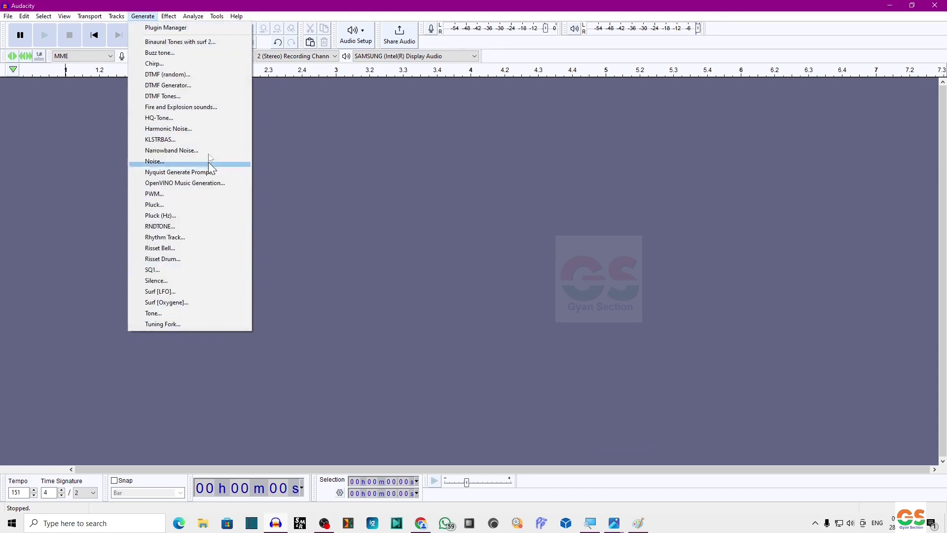
left_click(448, 313)
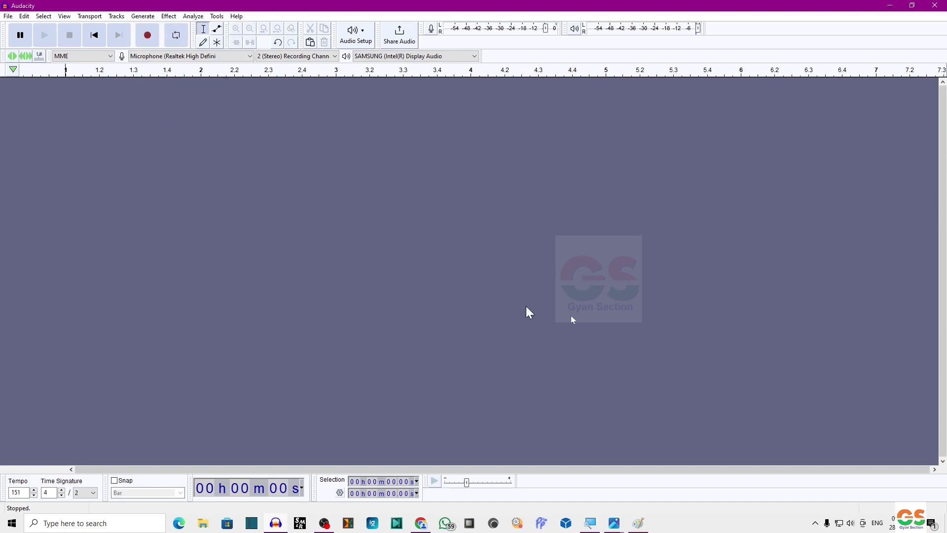
left_click(639, 523)
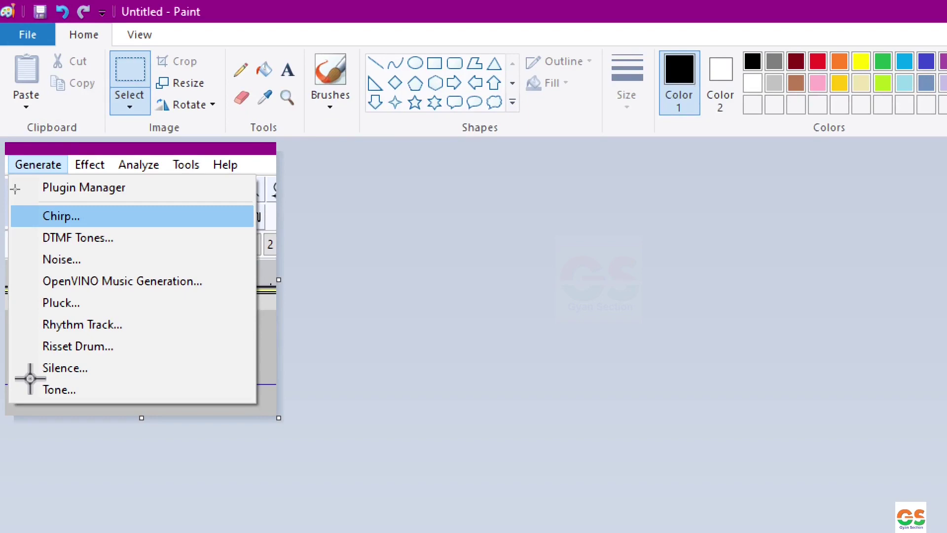
left_click(934, 5)
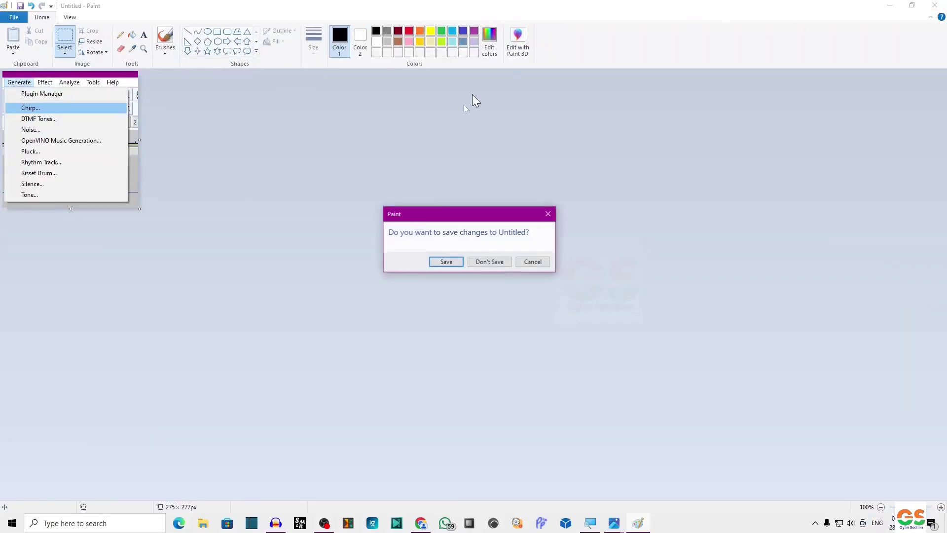
left_click(487, 263)
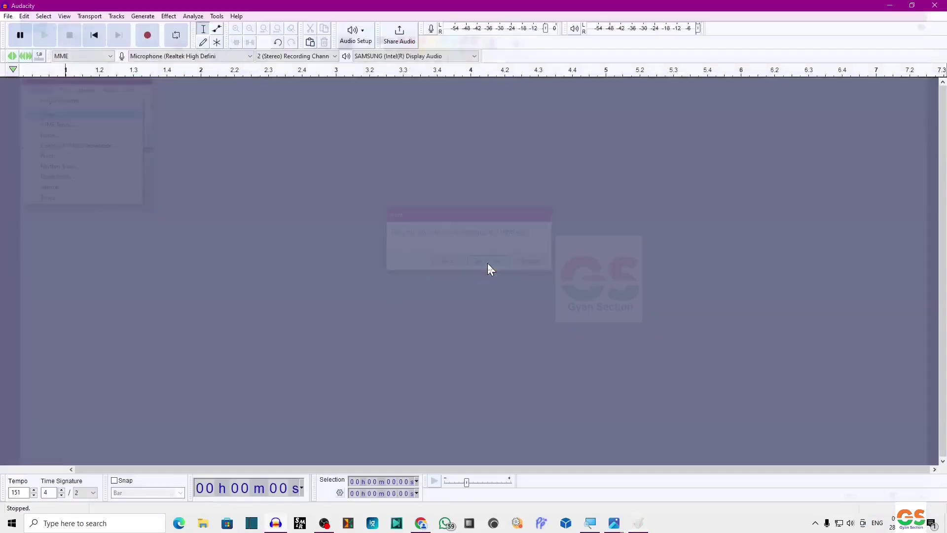
left_click(142, 17)
left_click(606, 202)
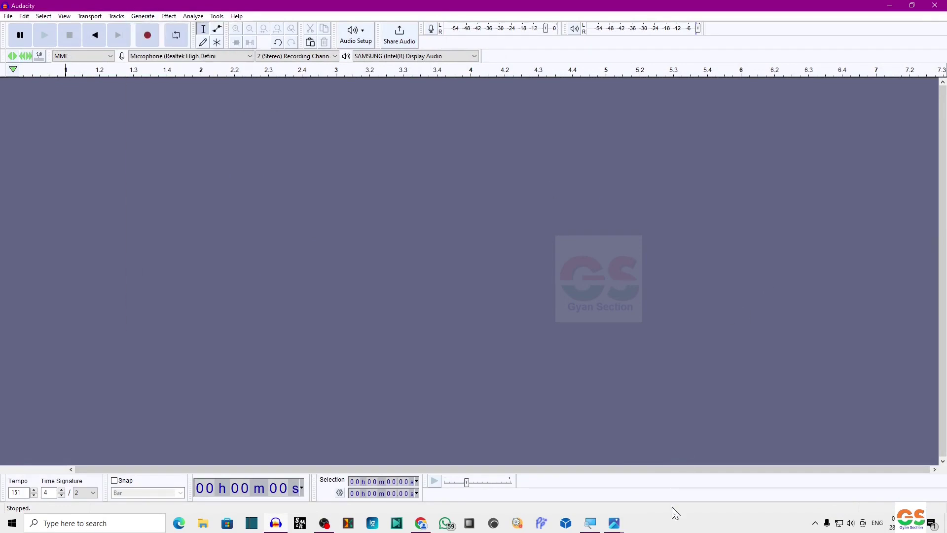
Step: Switch to the photo viewer and view the Install Generator Plugins and Install AI Plugins in Audacity images
mouse_move(619, 527)
left_click(762, 459)
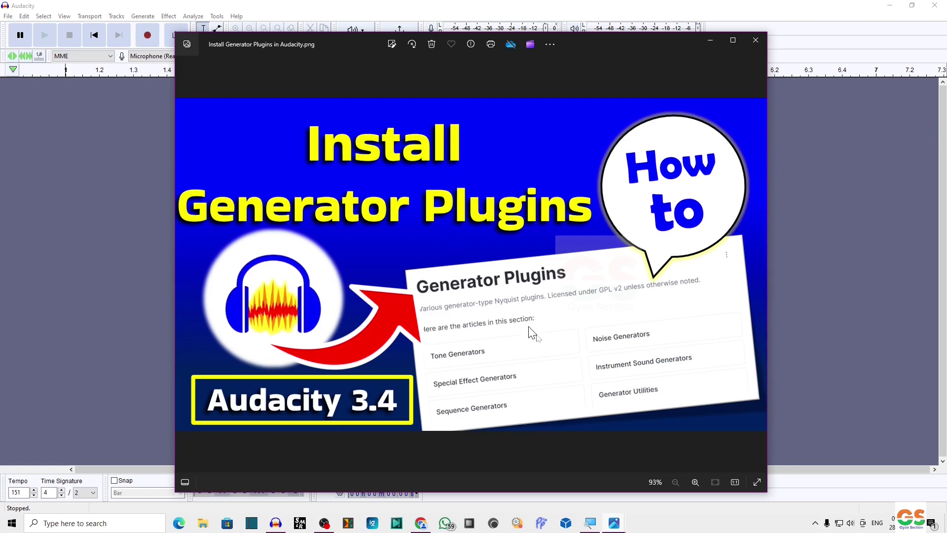
mouse_move(618, 527)
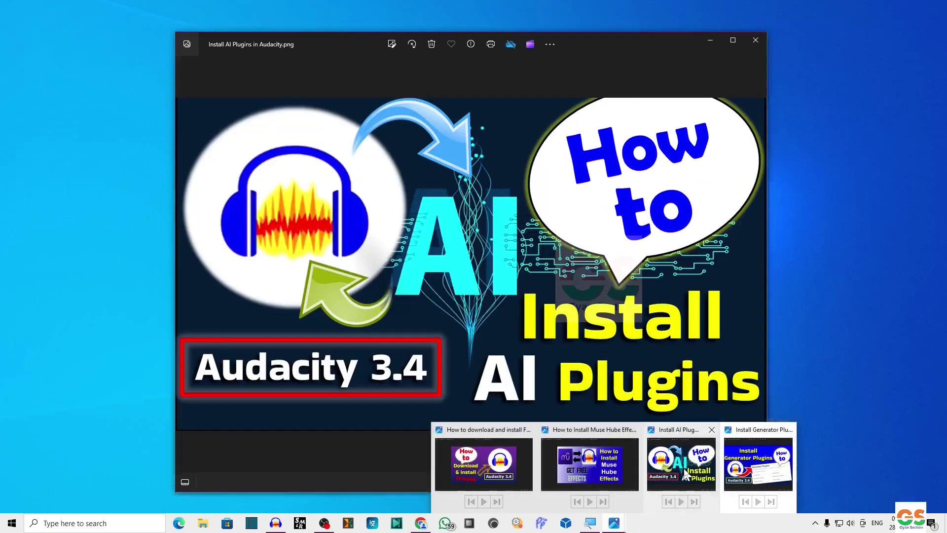
left_click(585, 460)
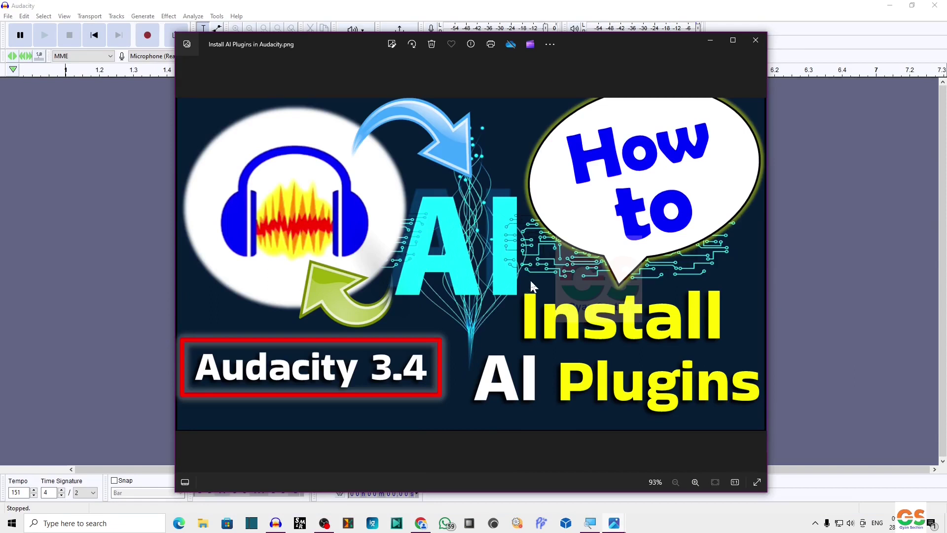
left_click(184, 265)
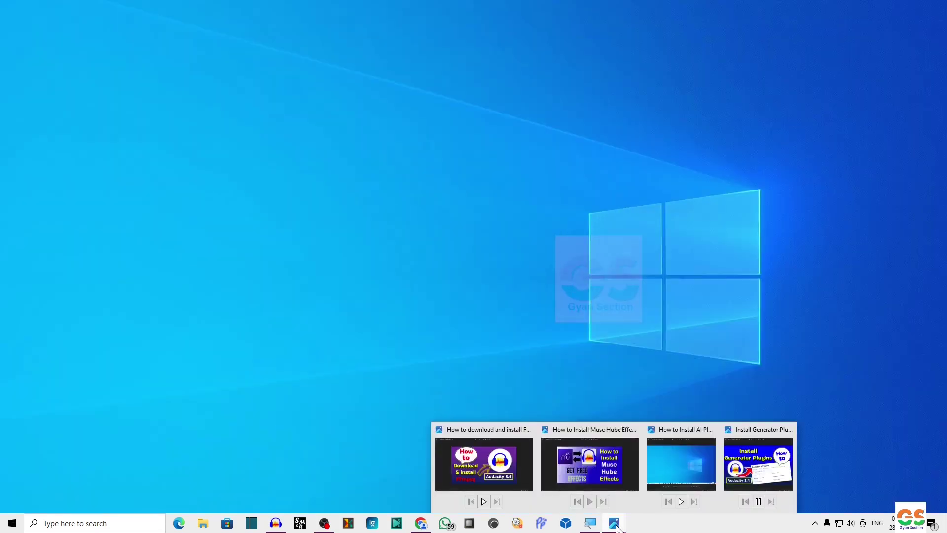
Step: View the FFmpeg installation and Muse Hube Effects tutorial images in the photo viewer, then show the desktop
left_click(481, 464)
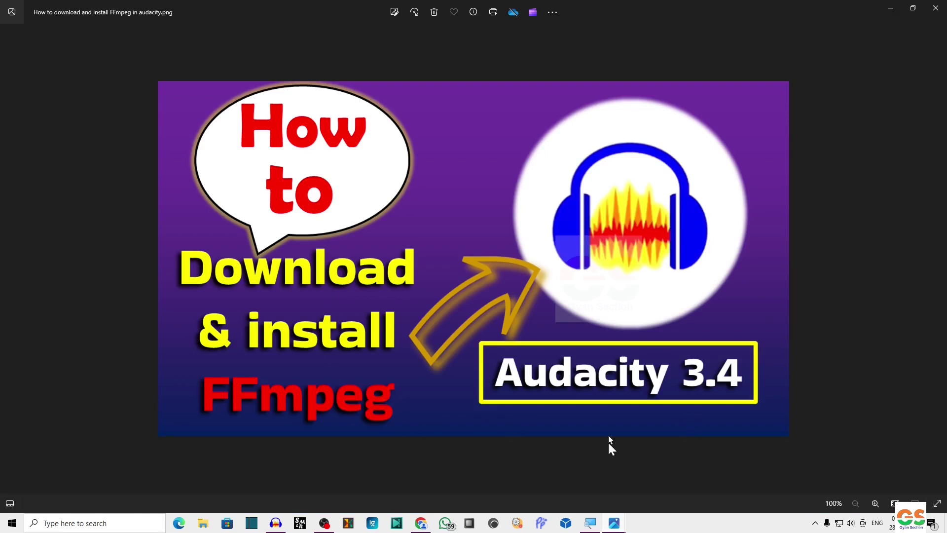
mouse_move(615, 522)
left_click(594, 471)
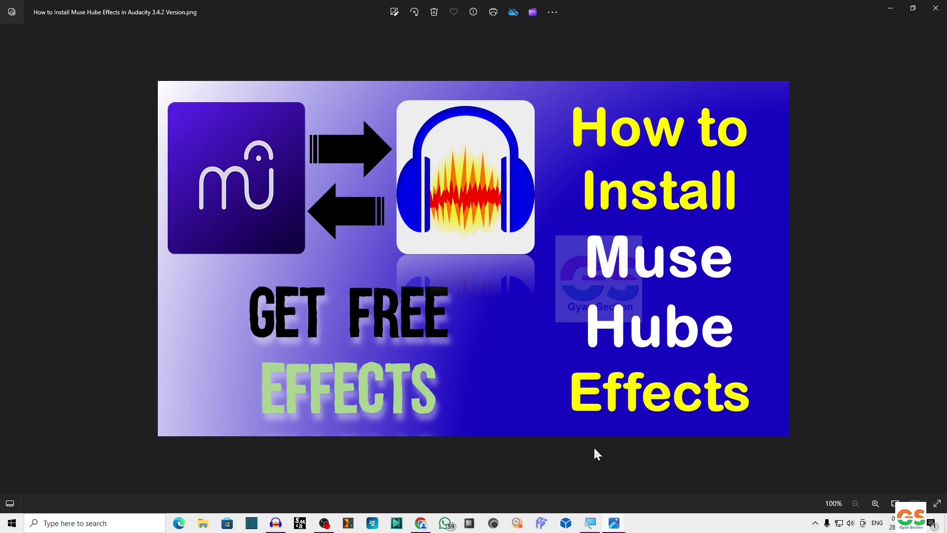
key("super+d")
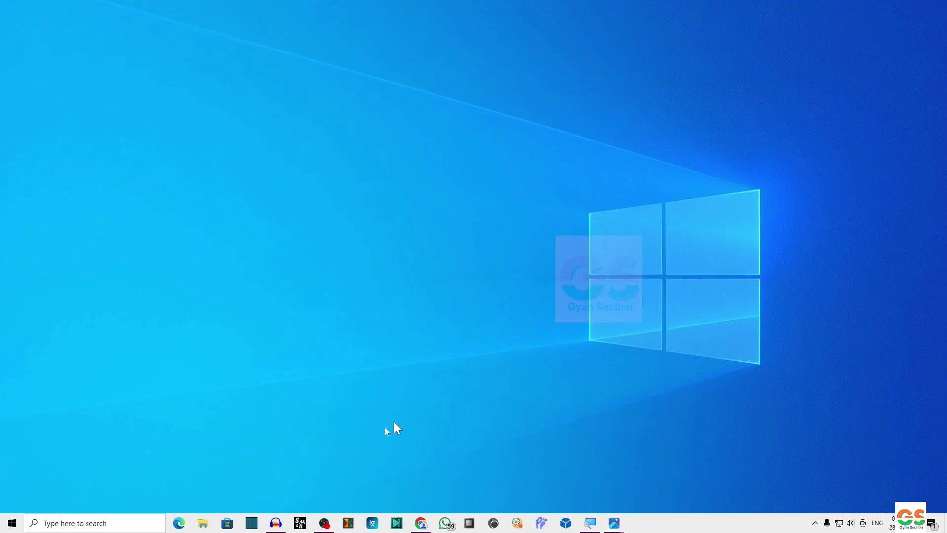
Step: Switch to Audacity, generate a Rhythm Track and play back its opening seconds
left_click(278, 525)
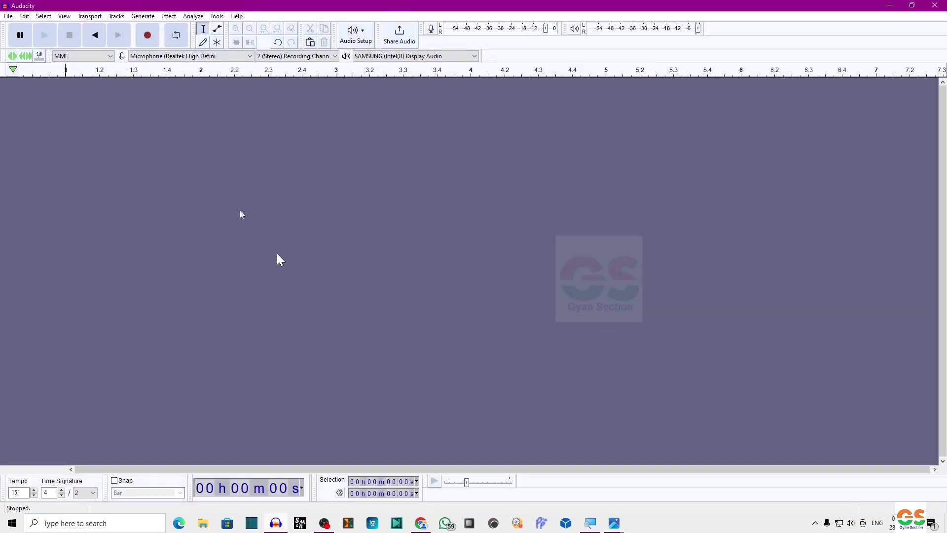
left_click(141, 18)
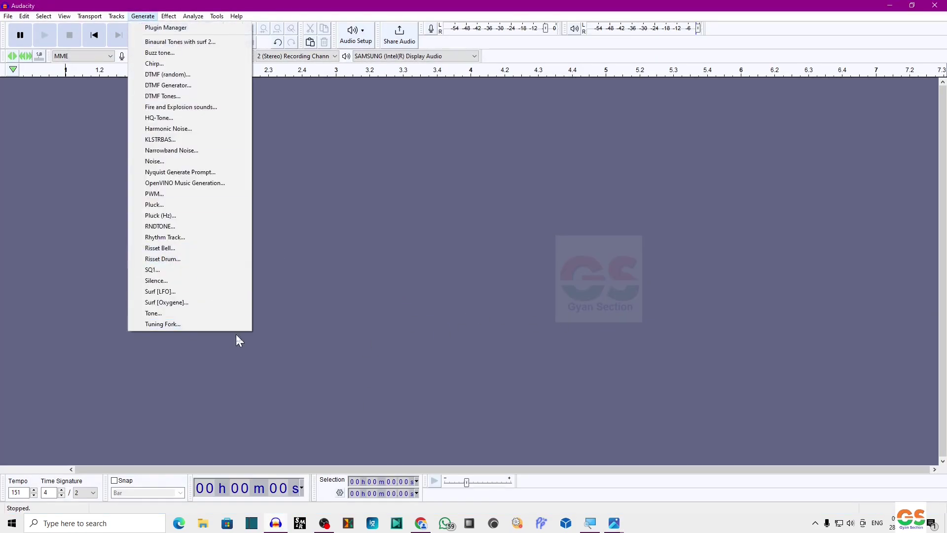
left_click(171, 239)
left_click(600, 186)
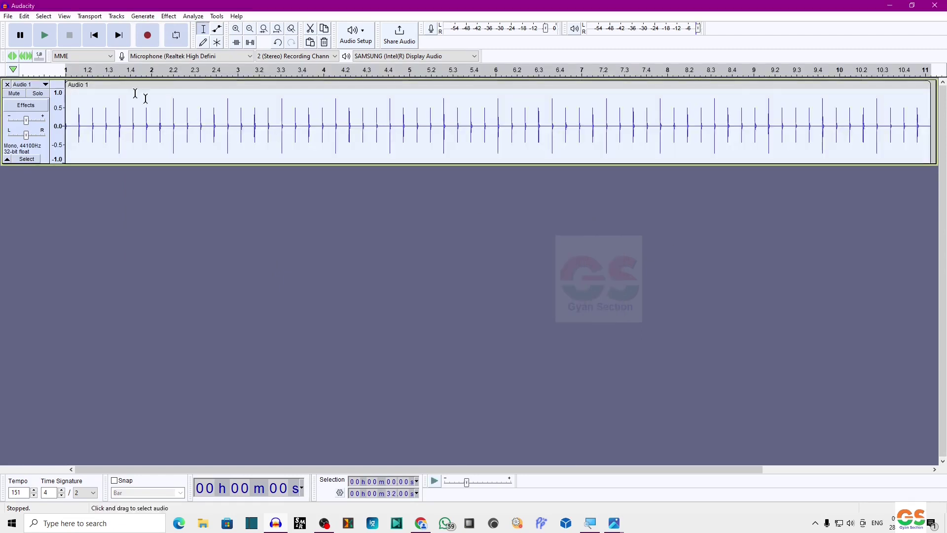
left_click(44, 39)
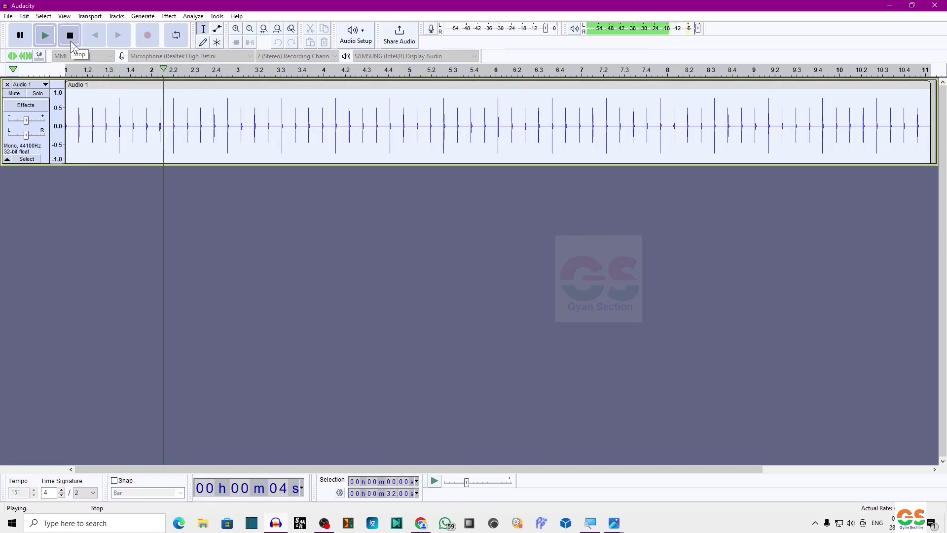
left_click(70, 41)
Step: Review the list of generators once more and close Audacity without saving the rhythm track project
left_click(143, 16)
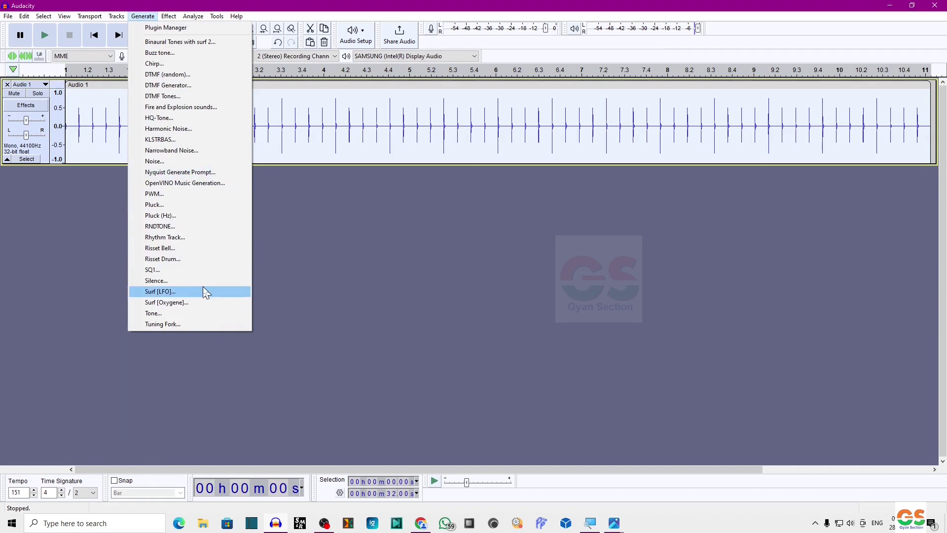
left_click(427, 281)
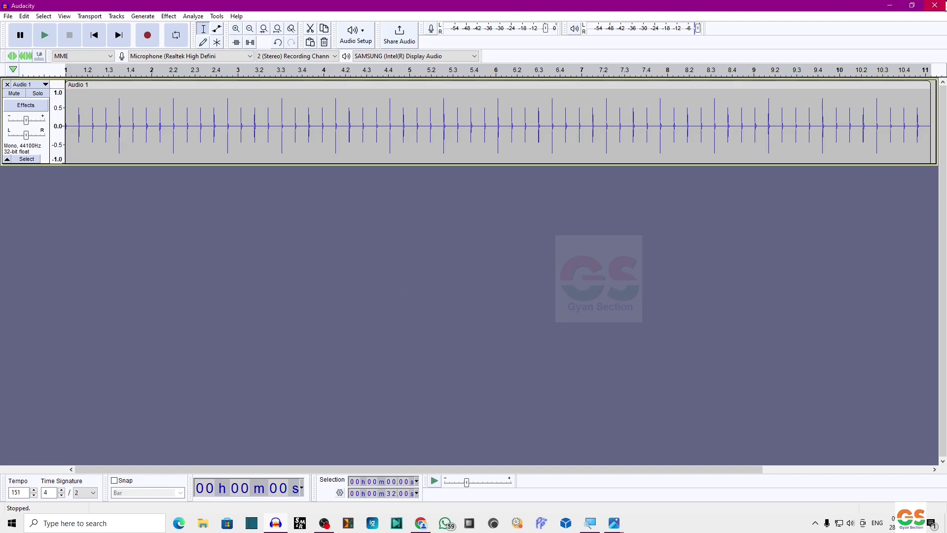
left_click(935, 5)
left_click(493, 257)
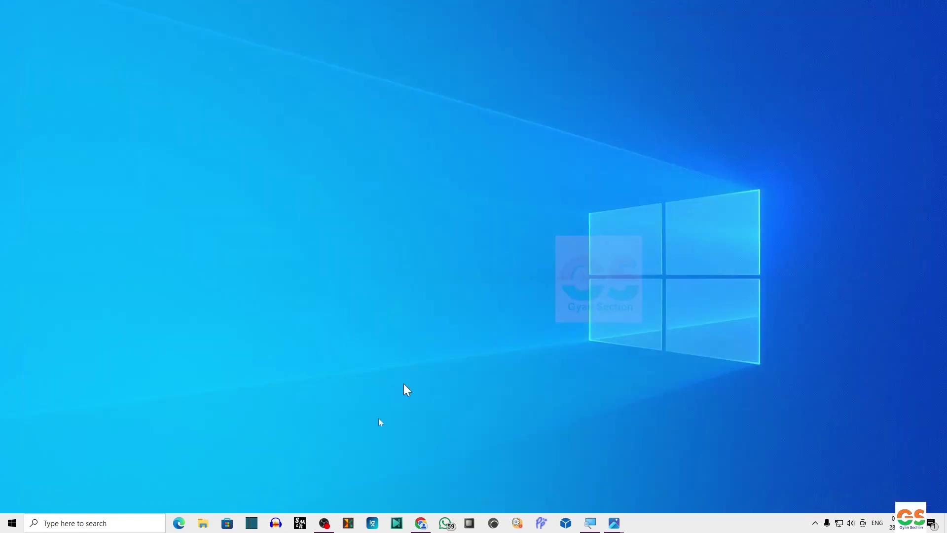